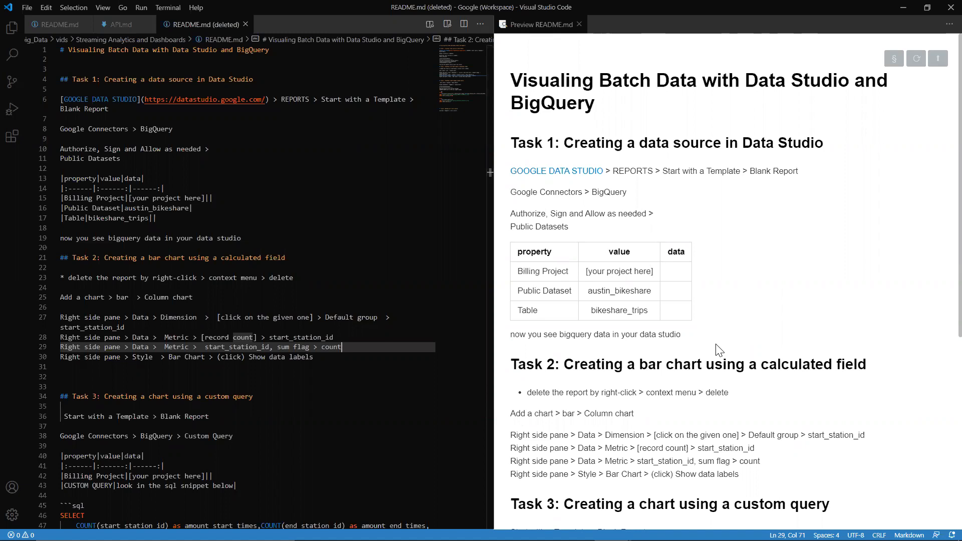
pyautogui.click(346, 259)
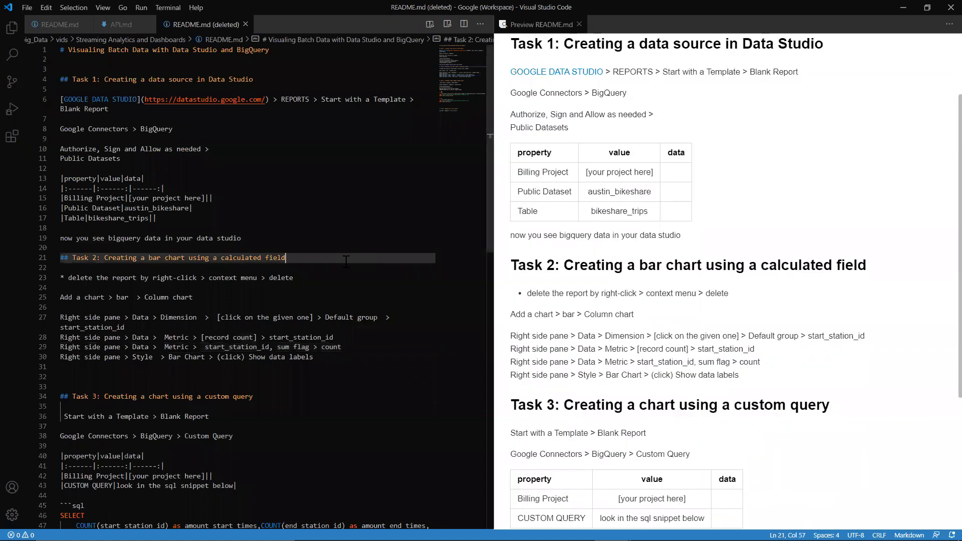
pyautogui.scroll(2, 681, 235)
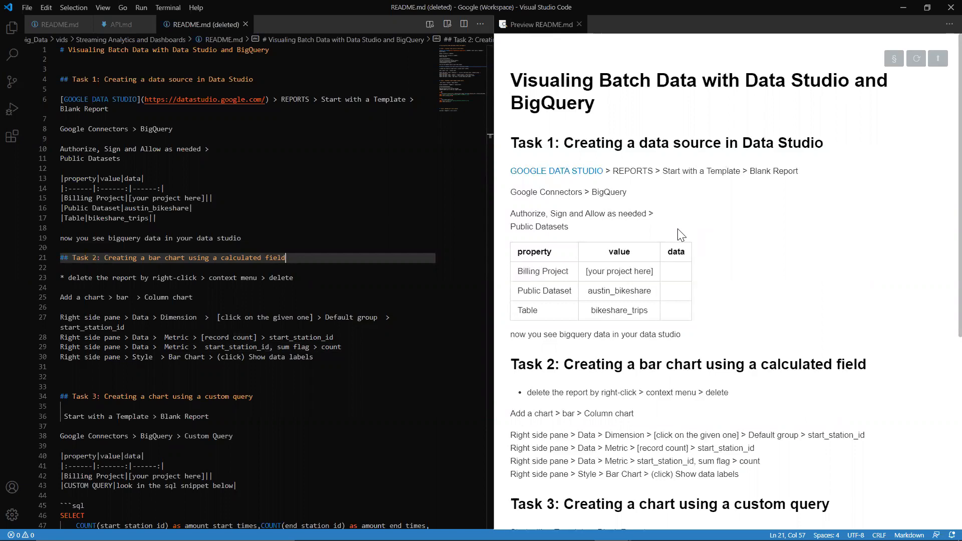
pyautogui.click(681, 234)
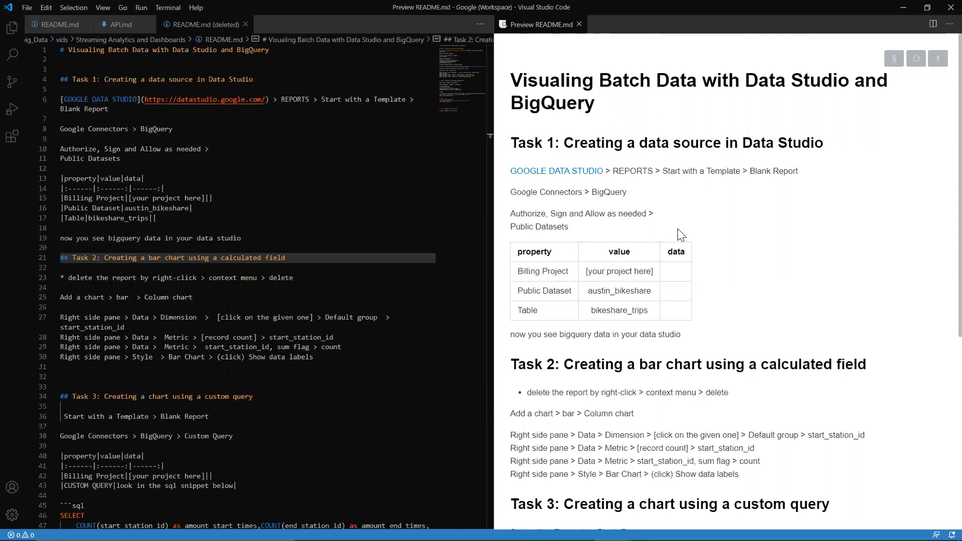
# Switch to BigQuery in the browser and run the MAX(start_station_id), MAX(bikeid) query on the bikeshare_trips table
pyautogui.hotkey('alt', 'Tab')
pyautogui.hotkey('alt', 'Tab')
pyautogui.hotkey('alt', 'Tab')
pyautogui.hotkey('alt', 'Tab')
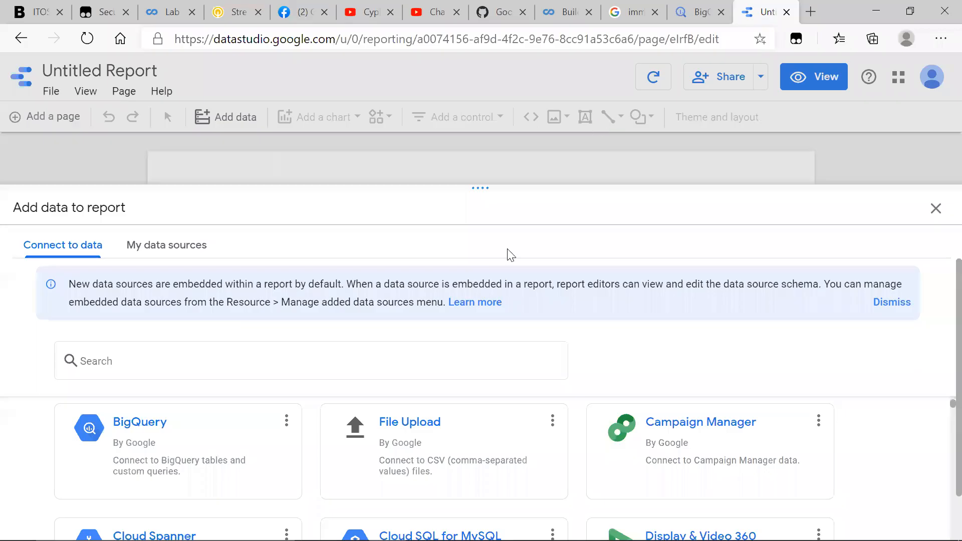
pyautogui.click(702, 11)
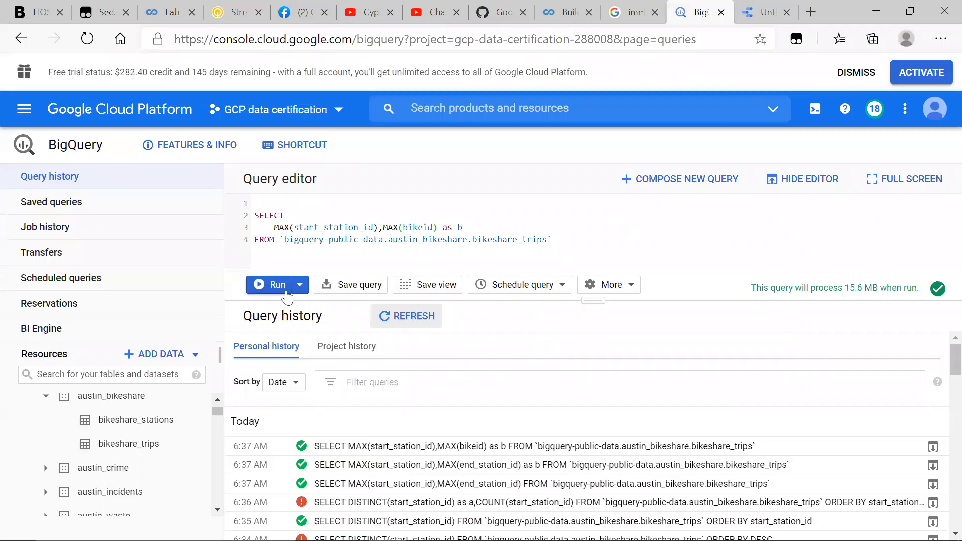
pyautogui.click(288, 285)
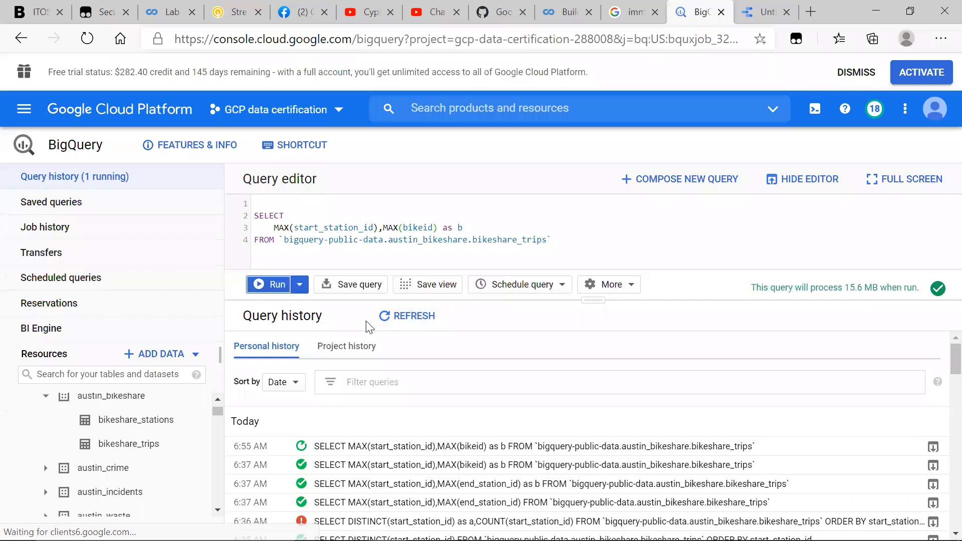
# Open the bikeshare_trips table of the austin_bikeshare dataset and look through its preview rows and columns
pyautogui.click(112, 453)
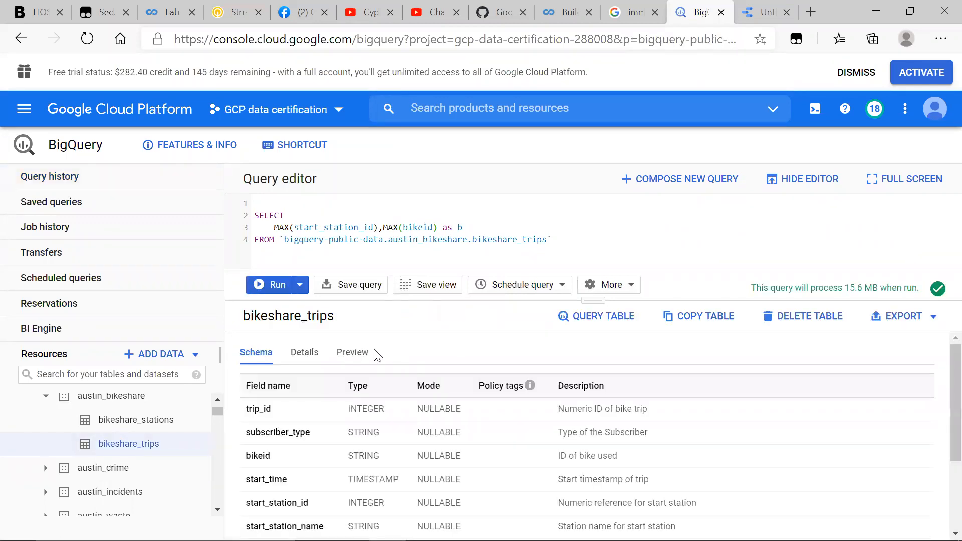
pyautogui.click(361, 356)
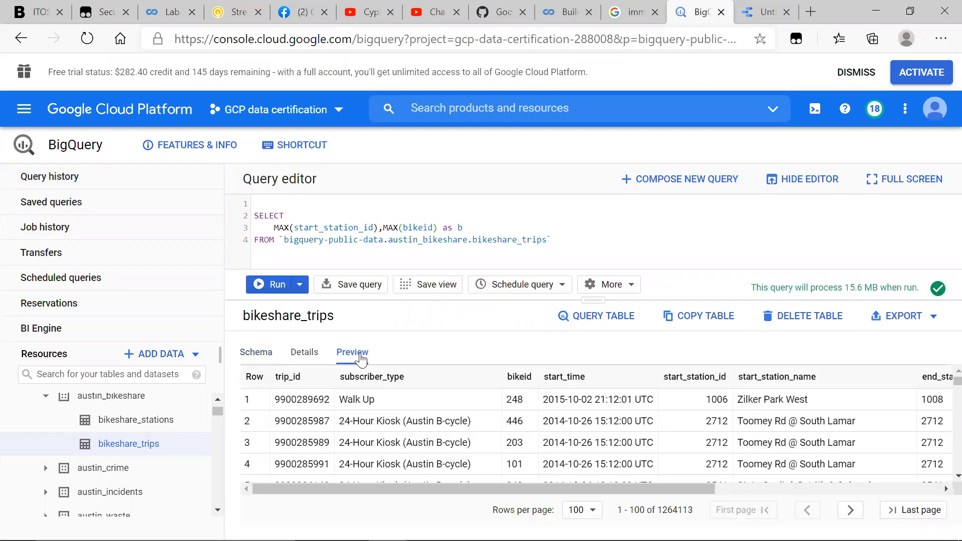
pyautogui.hscroll(5, 361, 357)
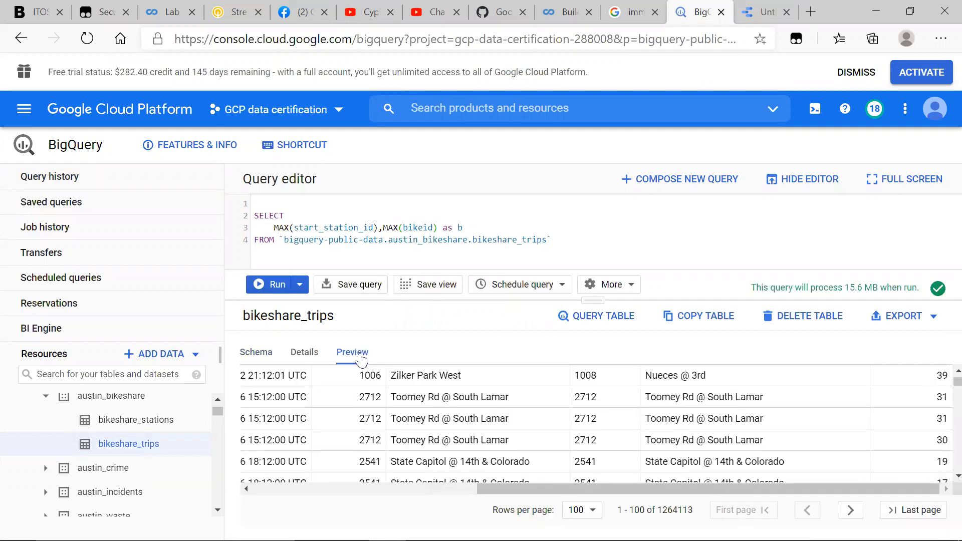
pyautogui.hscroll(-5, 361, 357)
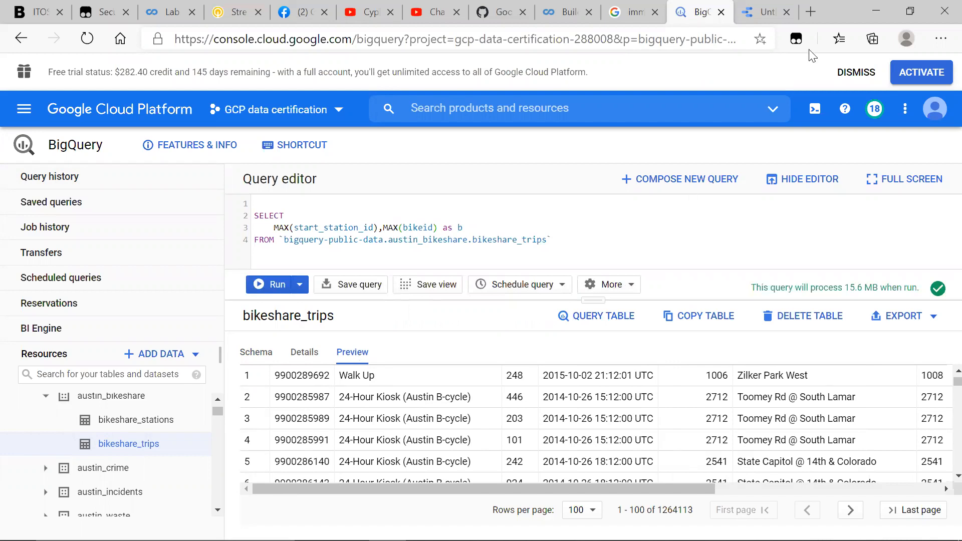
pyautogui.click(770, 7)
pyautogui.hotkey('alt', 'Tab')
pyautogui.hotkey('alt', 'Tab')
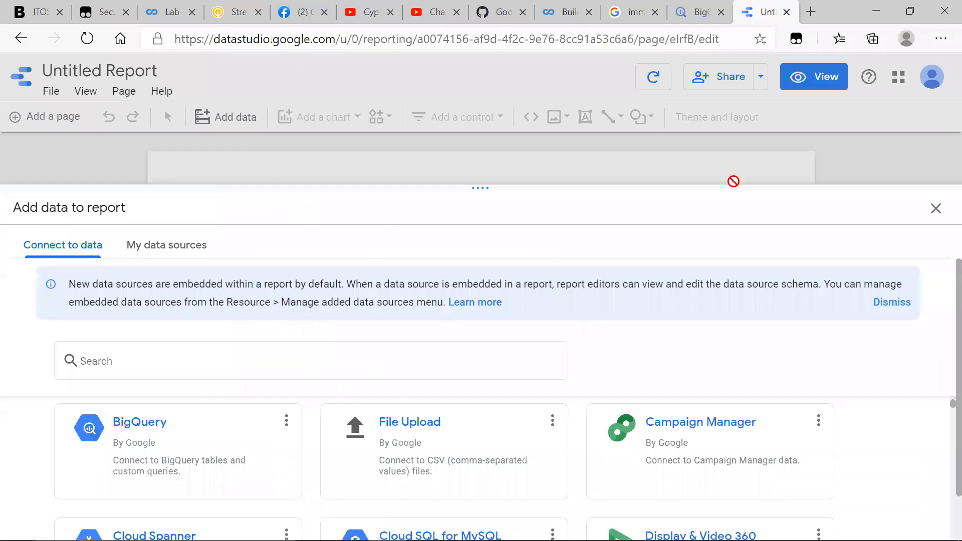
pyautogui.click(374, 40)
pyautogui.write('d')
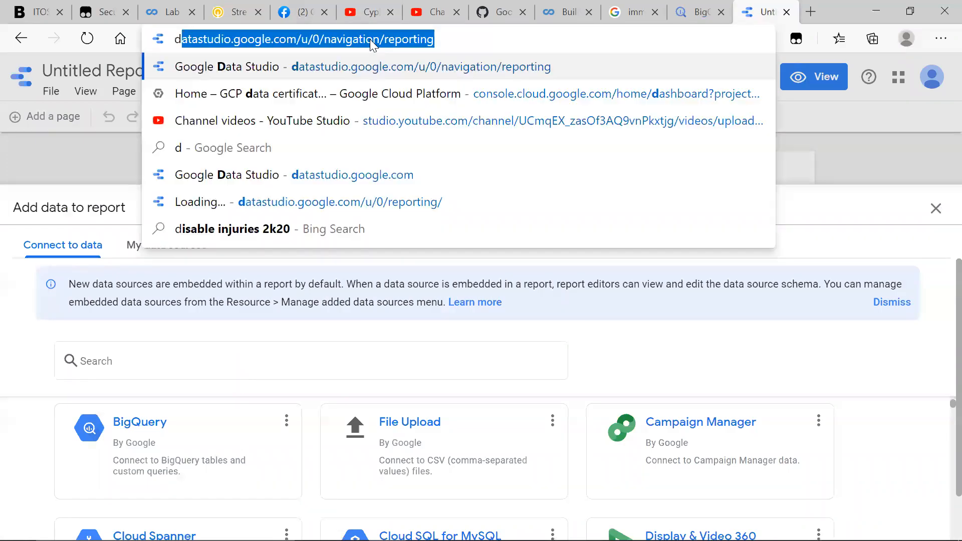
pyautogui.hotkey('alt', 'Tab')
pyautogui.moveTo(265, 99); pyautogui.dragTo(162, 100)
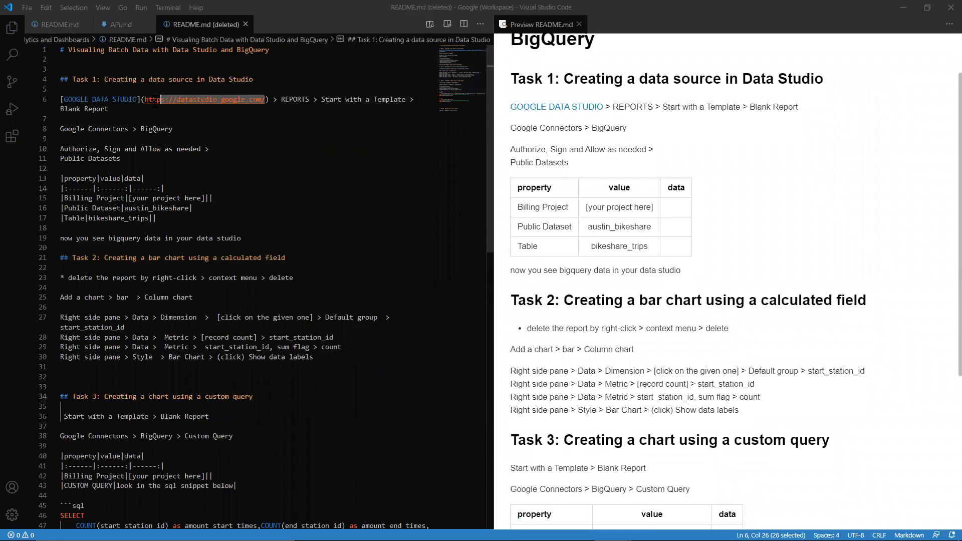
pyautogui.hotkey('alt', 'Tab')
pyautogui.click(415, 41)
pyautogui.press('BackSpace')
pyautogui.write('https://datastudio.google.com/')
pyautogui.press('Return')
pyautogui.hotkey('alt', 'Tab')
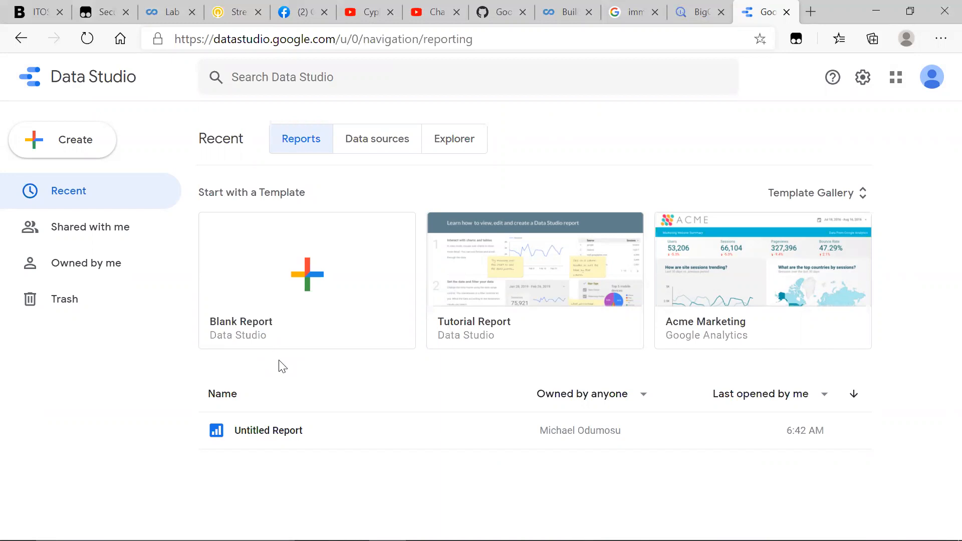
# Create a blank report and choose BigQuery as the connector for its data
pyautogui.click(343, 261)
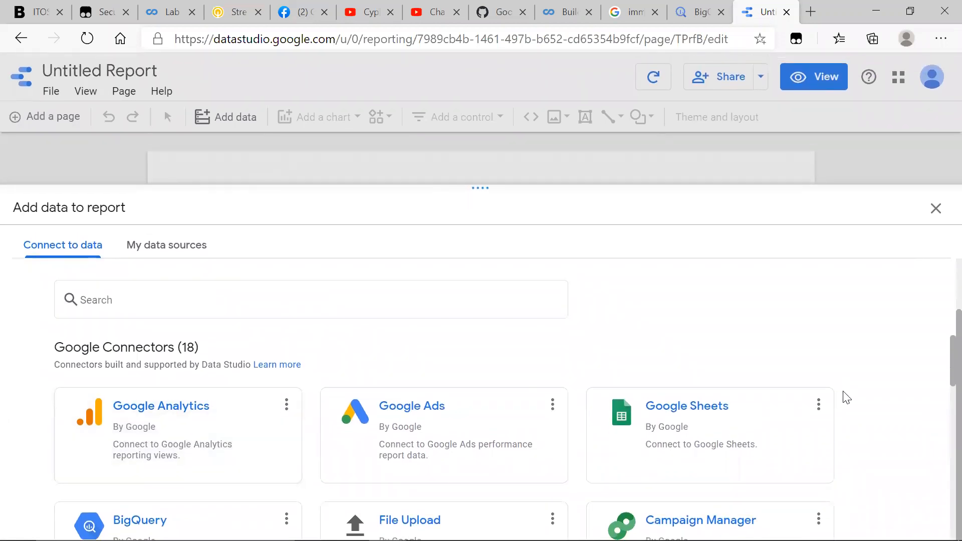
pyautogui.scroll(-2, 835, 393)
pyautogui.scroll(3, 272, 376)
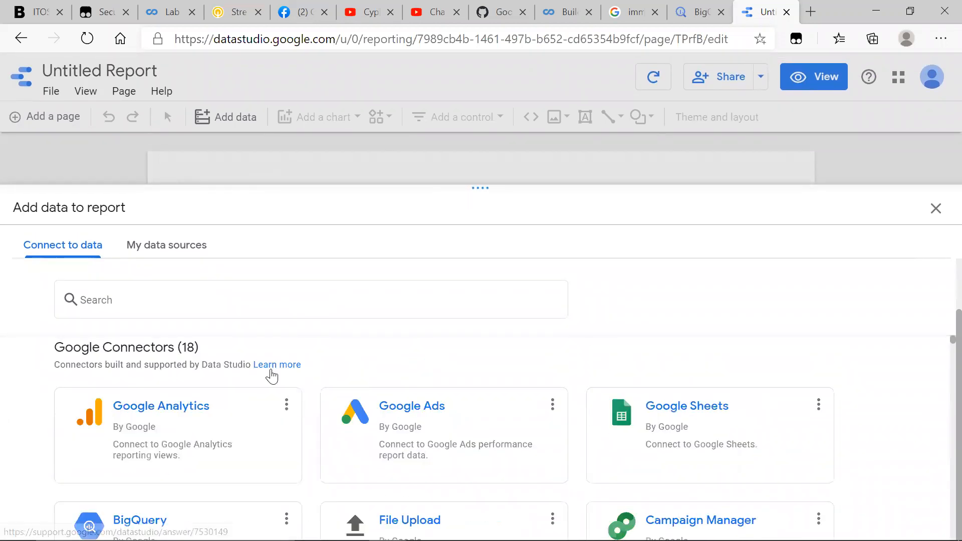
pyautogui.scroll(-3, 270, 384)
pyautogui.click(270, 396)
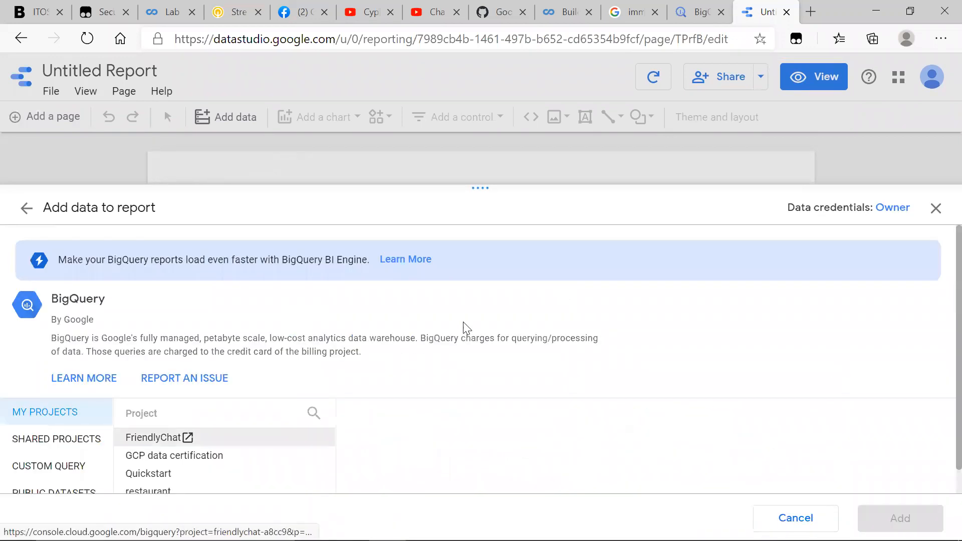
# Add the bikeshare_trips table from the public dataset austin_bikeshare, with GCP data certification as the billing project
pyautogui.scroll(-1, 75, 458)
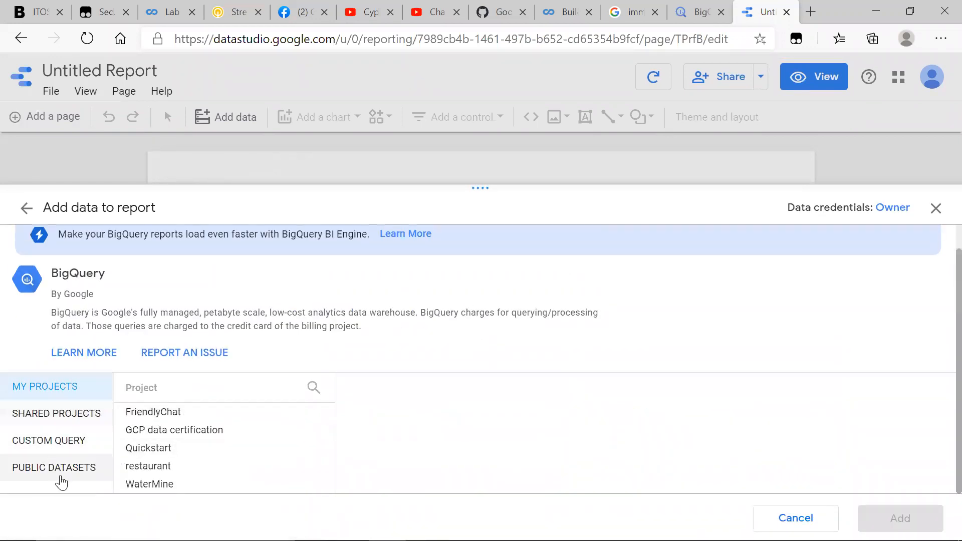
pyautogui.click(62, 482)
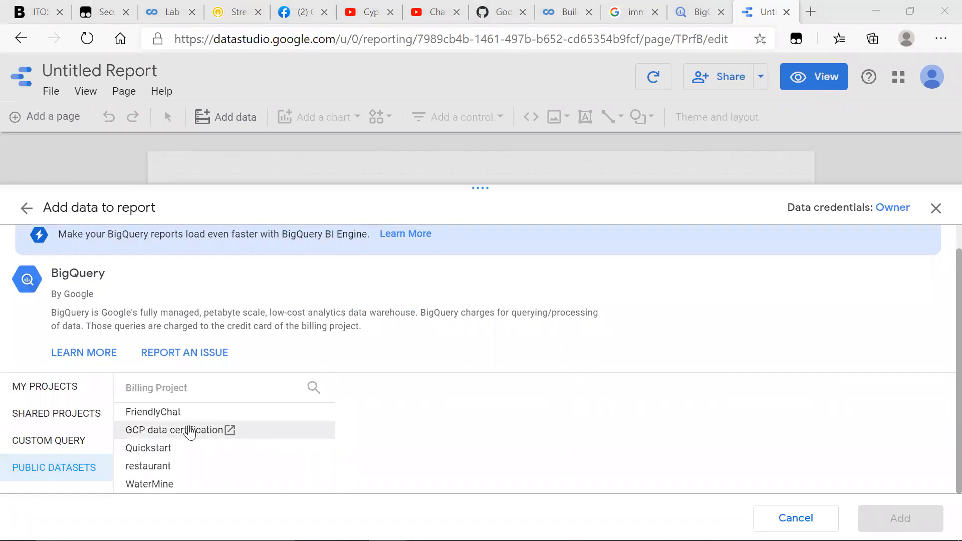
pyautogui.click(189, 430)
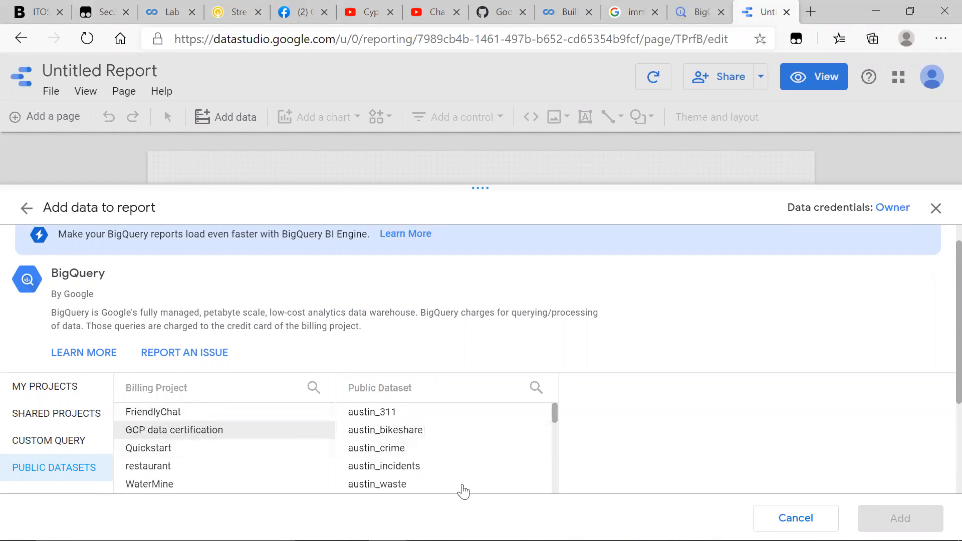
pyautogui.click(388, 432)
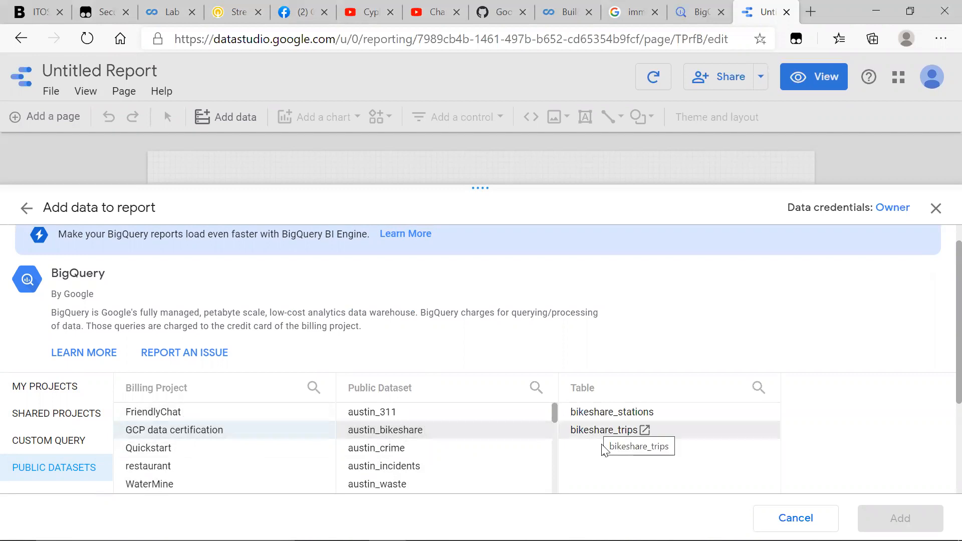
pyautogui.click(613, 432)
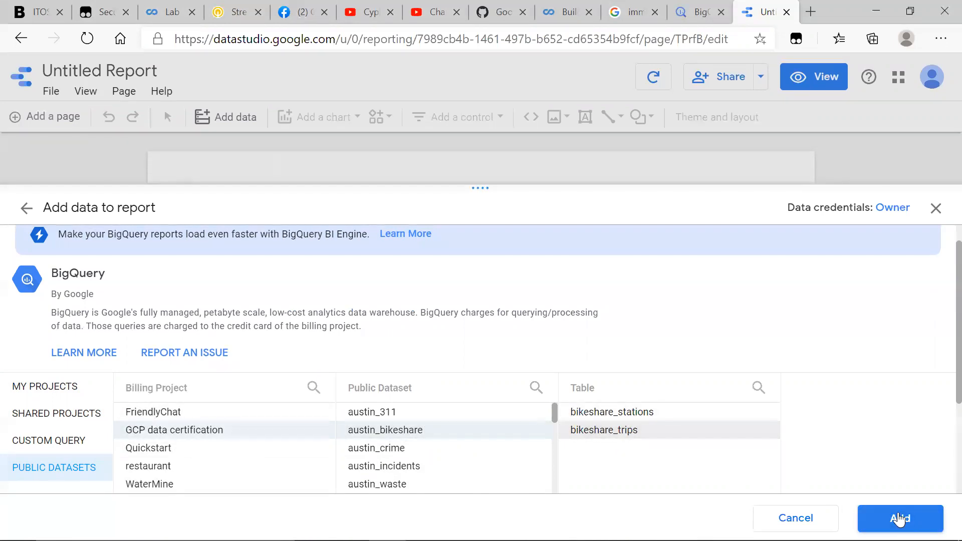
pyautogui.click(900, 519)
# Check the README notes and insert a column chart on the report page beside the subscriber_type table
pyautogui.hotkey('alt', 'Tab')
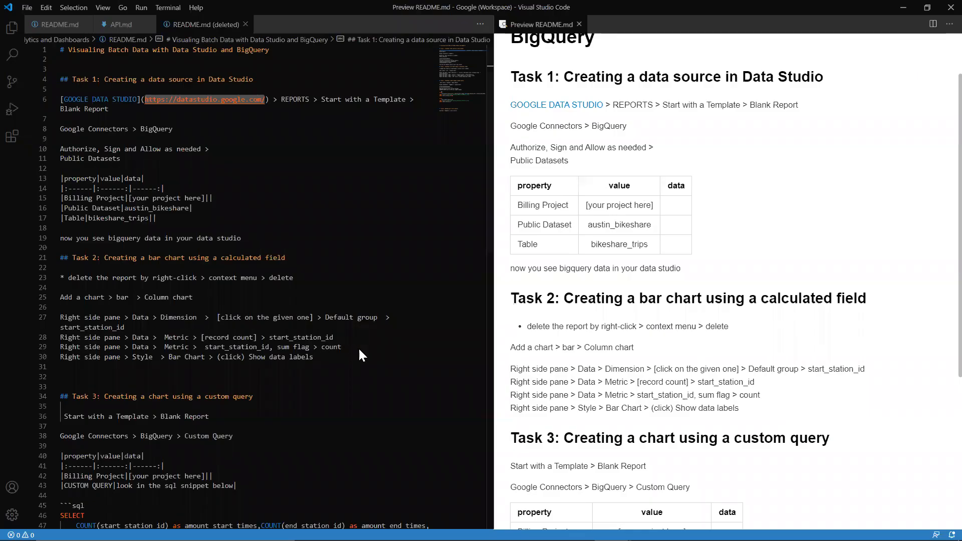
pyautogui.hotkey('alt', 'Tab')
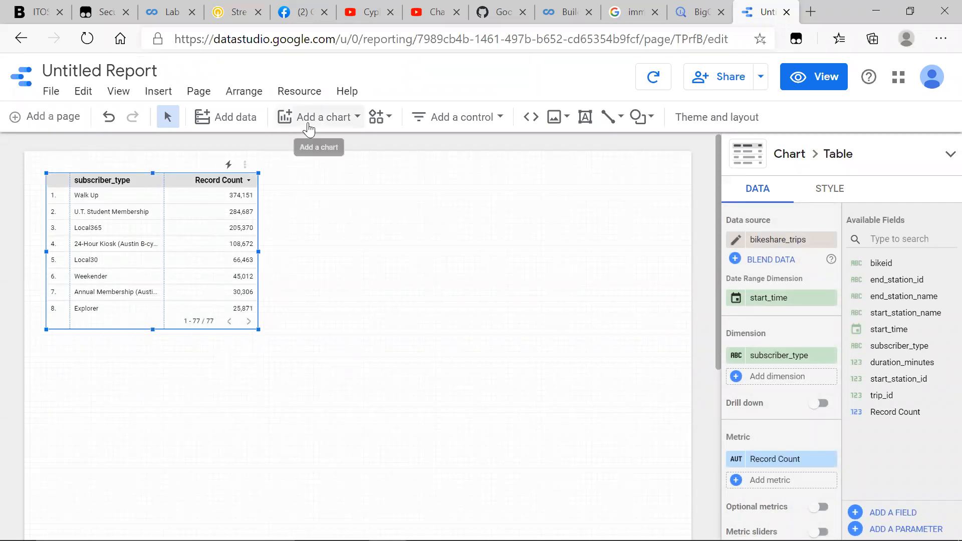
pyautogui.click(309, 129)
pyautogui.click(308, 301)
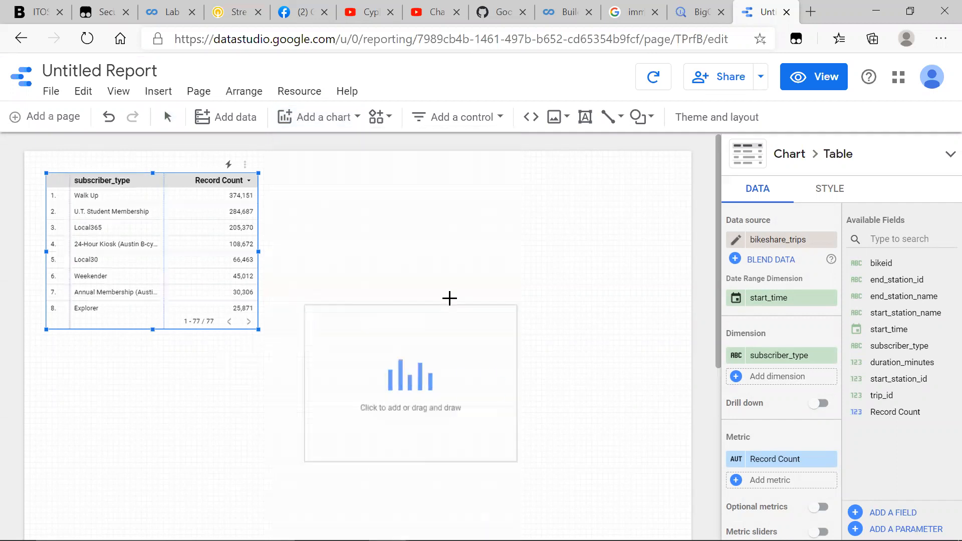
pyautogui.click(351, 301)
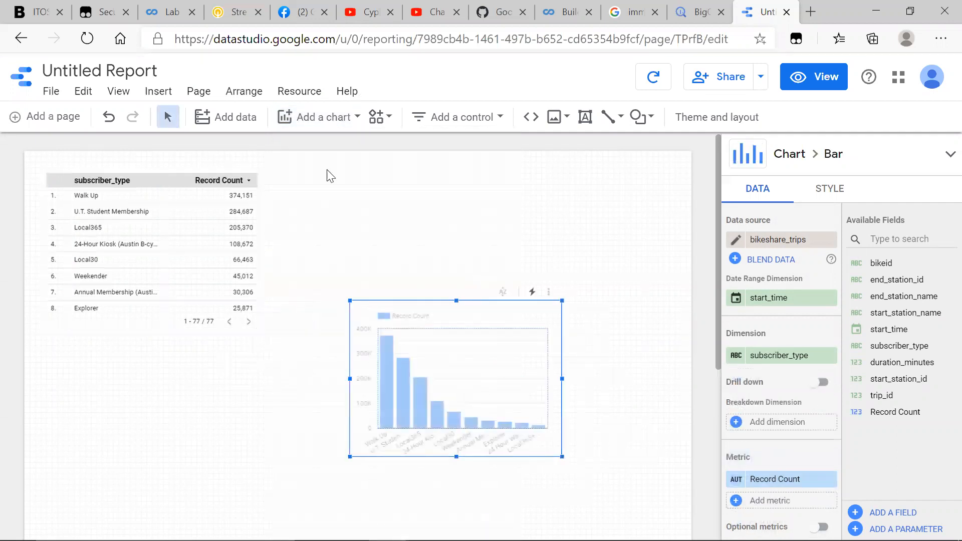
# Try out a stacked combo chart below the table, slightly enlarged, and delete it again
pyautogui.click(314, 118)
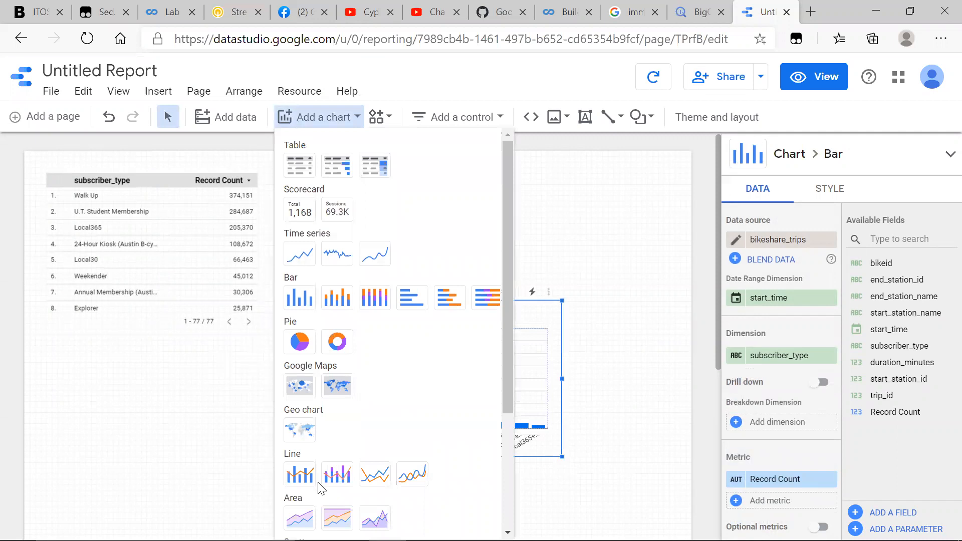
pyautogui.click(333, 478)
pyautogui.click(135, 410)
pyautogui.scroll(-2, 222, 382)
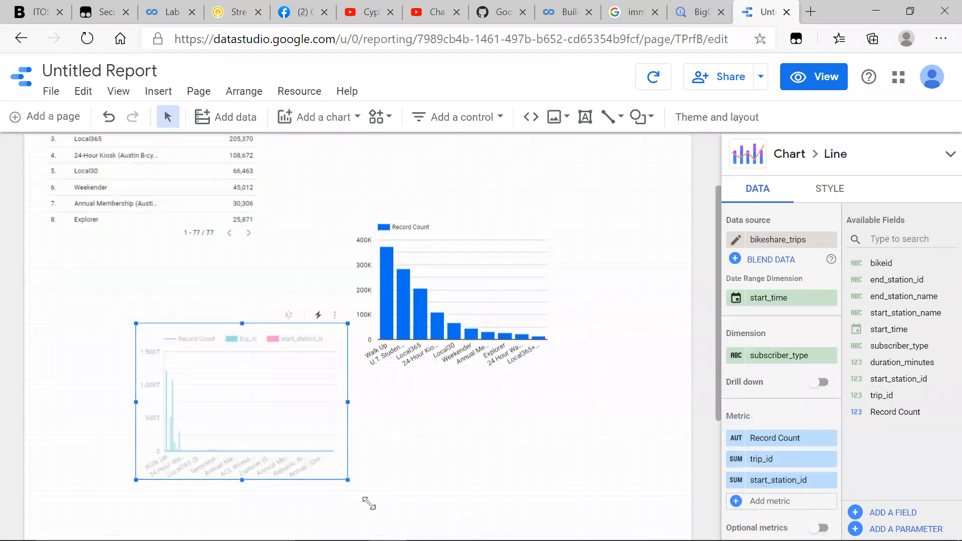
pyautogui.moveTo(348, 479); pyautogui.dragTo(371, 507)
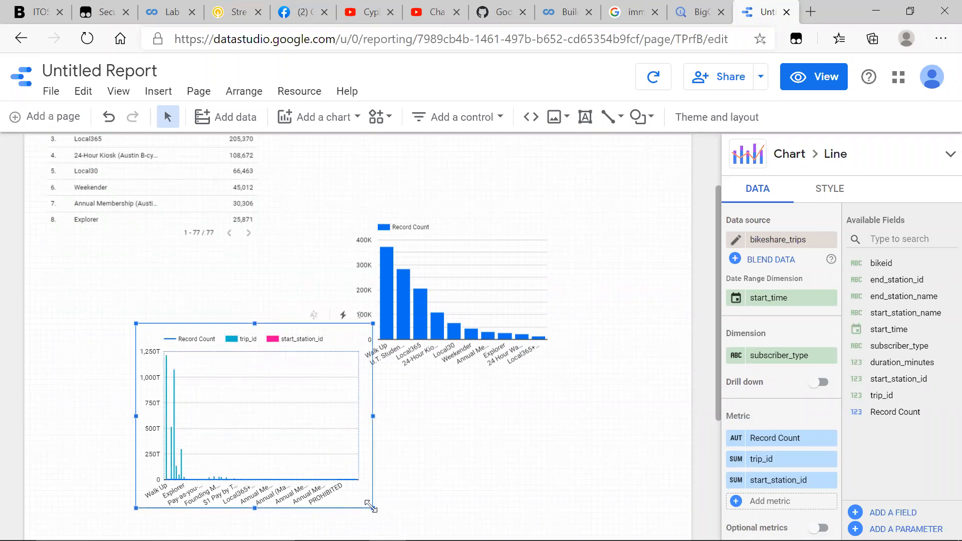
pyautogui.rightClick(307, 414)
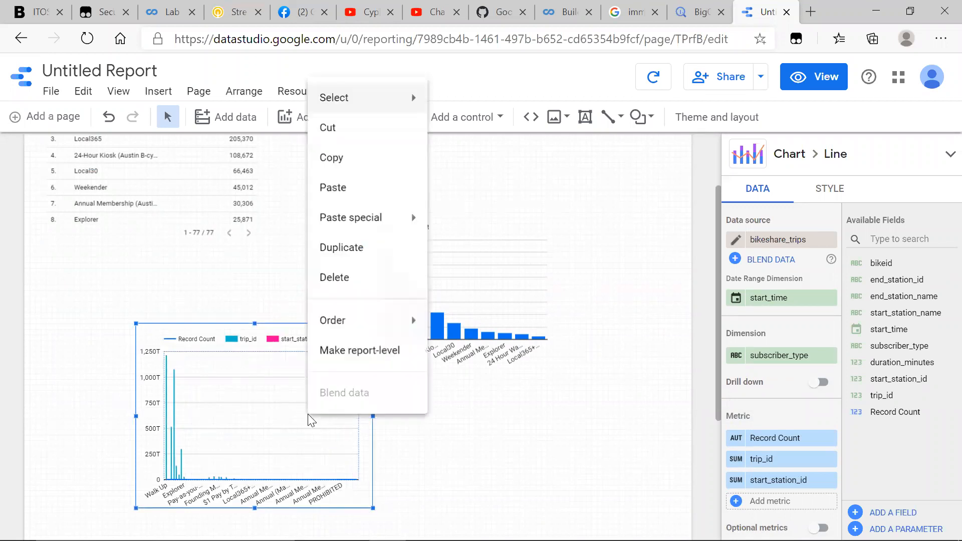
pyautogui.click(343, 281)
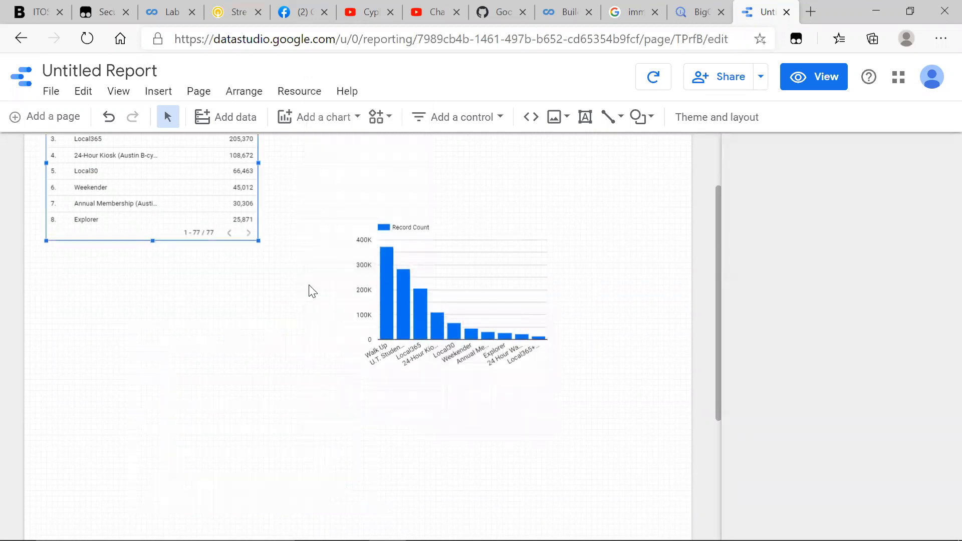
# Delete the subscriber_type table, and move the column chart into the page's upper-left area at a larger size
pyautogui.rightClick(216, 167)
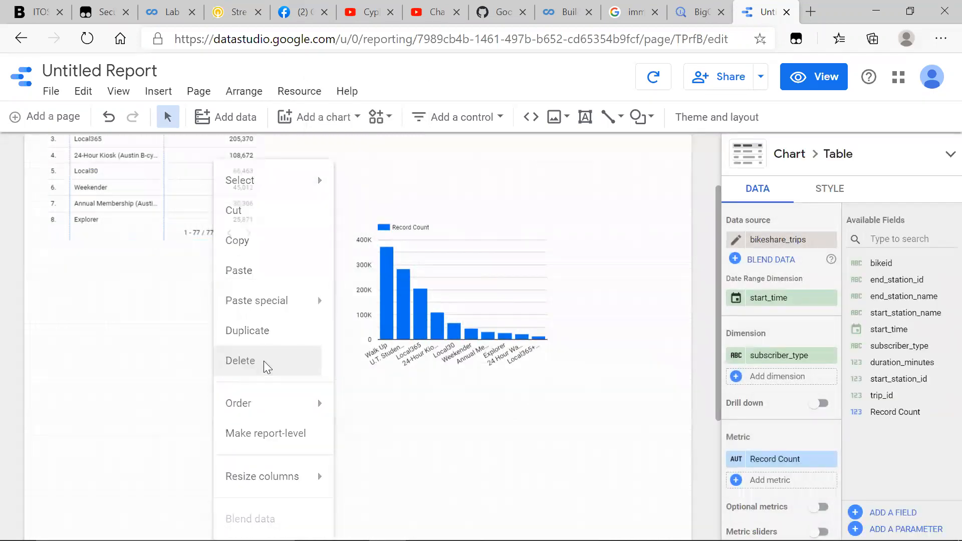
pyautogui.click(264, 362)
pyautogui.moveTo(396, 340); pyautogui.dragTo(144, 275)
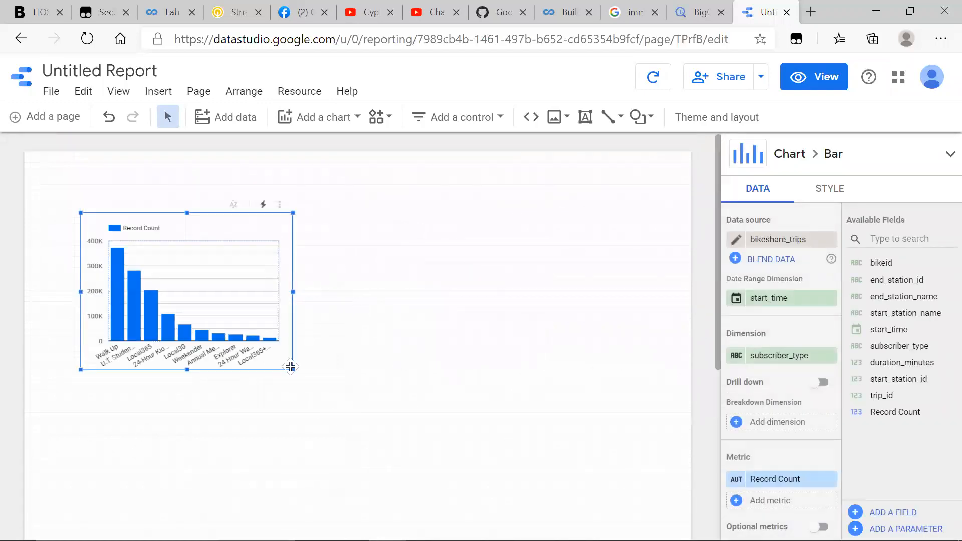
pyautogui.moveTo(292, 369); pyautogui.dragTo(383, 433)
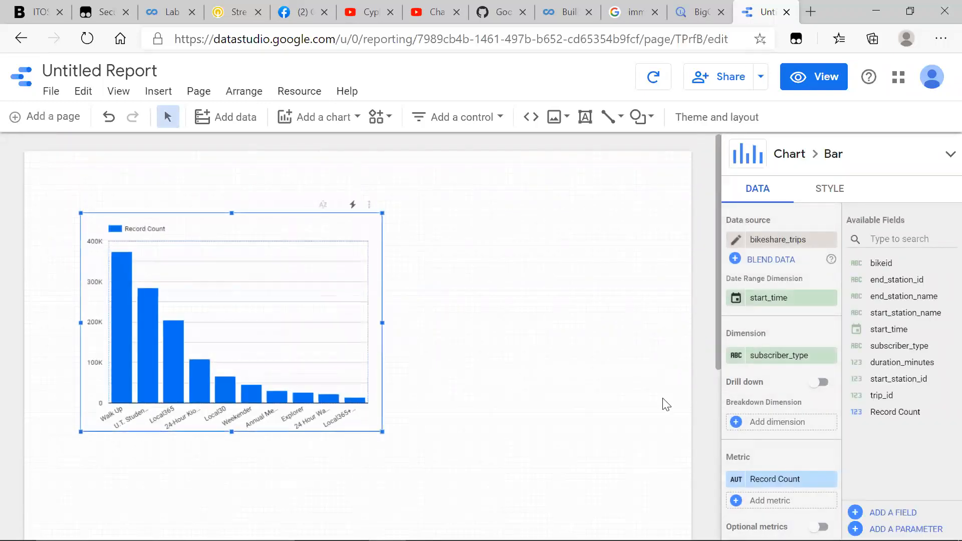
pyautogui.hotkey('alt', 'Tab')
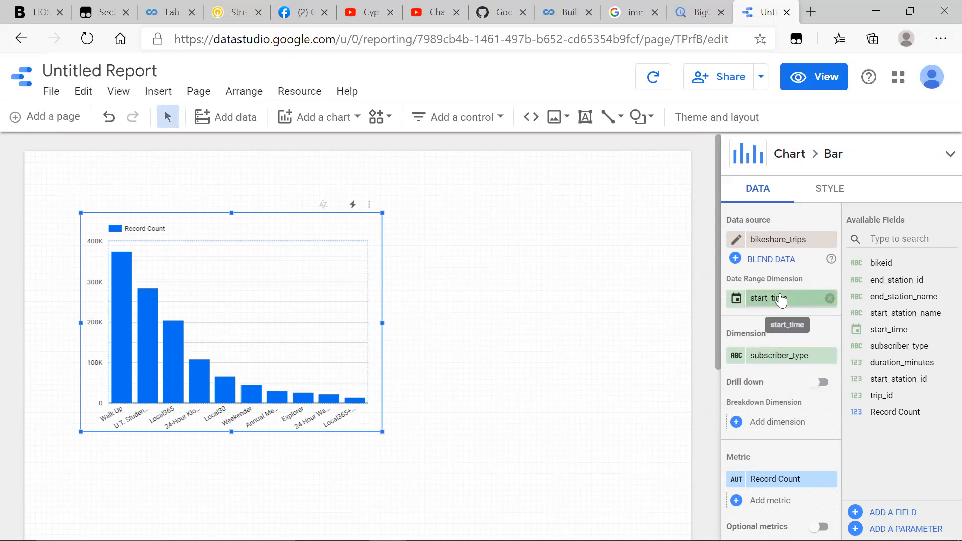
# Remove start_time as the chart's date range dimension and set its dimension to start_station_id
pyautogui.click(830, 299)
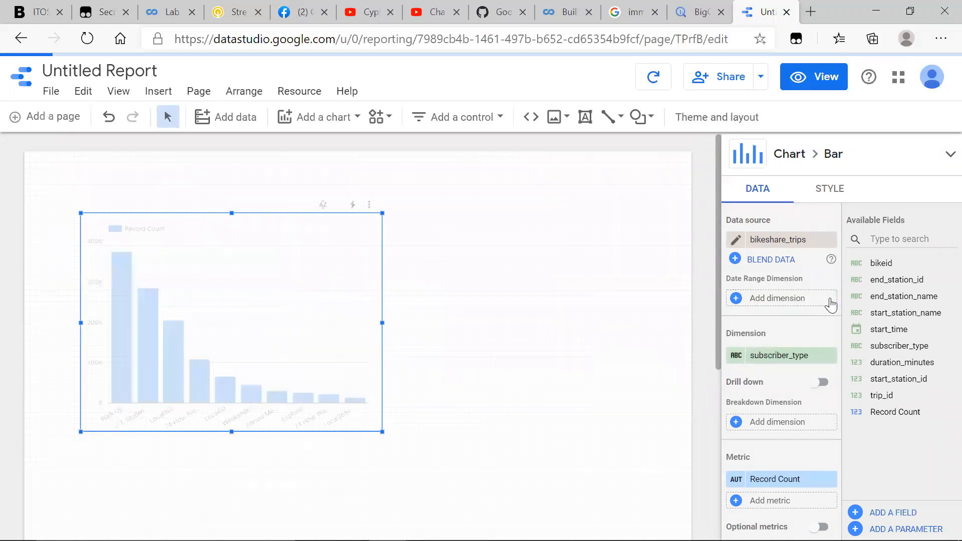
pyautogui.click(774, 356)
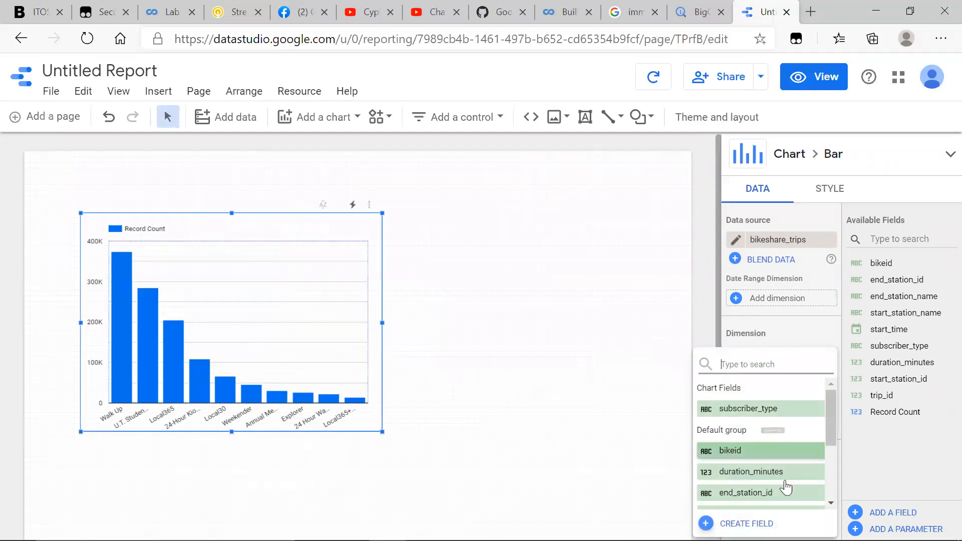
pyautogui.scroll(-3, 780, 458)
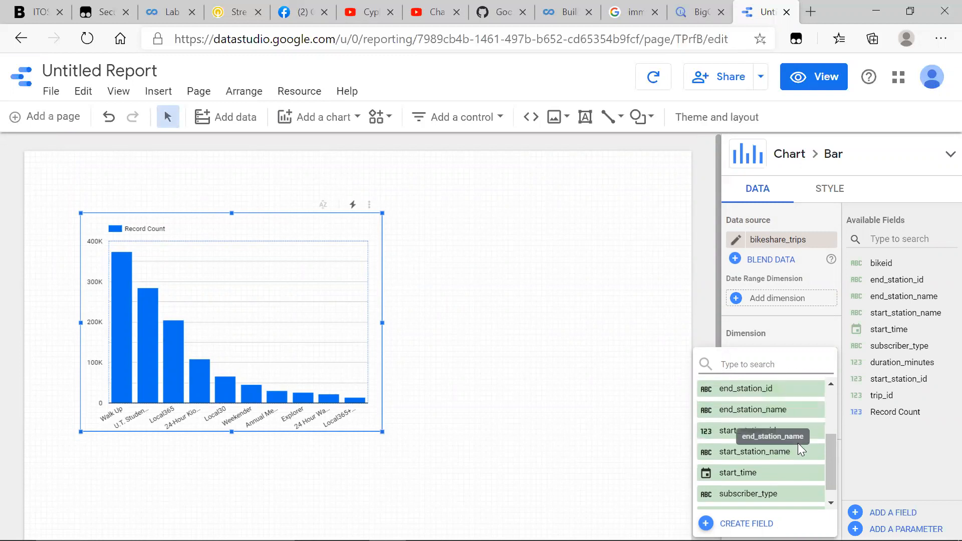
pyautogui.click(788, 436)
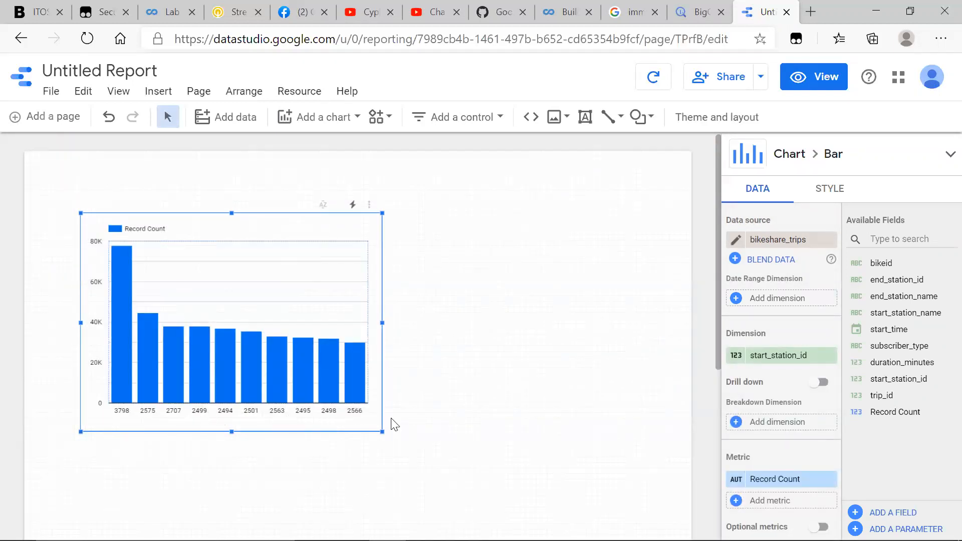
# Check the start station columns in BigQuery's bikeshare_trips preview, and set the report chart's metric to start_station_id with Count aggregation
pyautogui.click(699, 12)
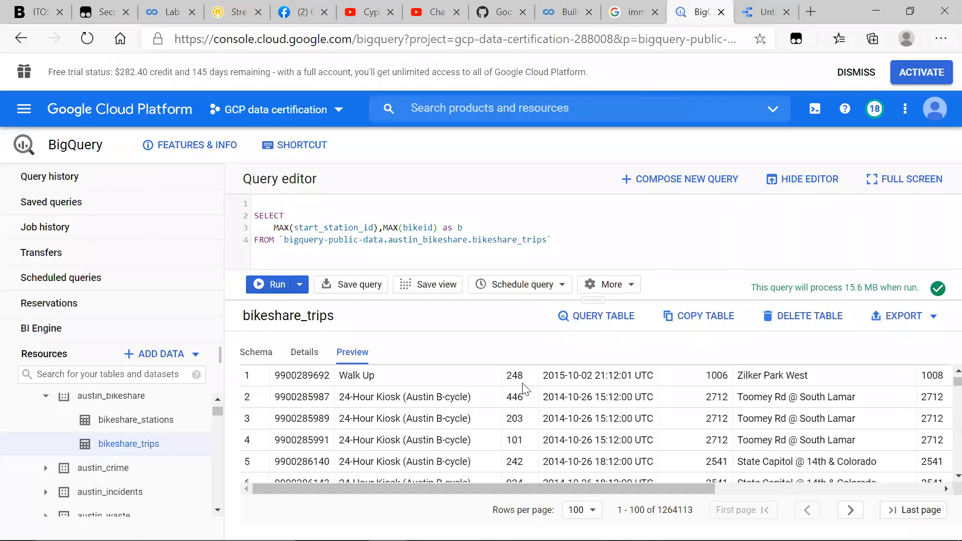
pyautogui.scroll(1, 521, 390)
pyautogui.hscroll(3, 766, 427)
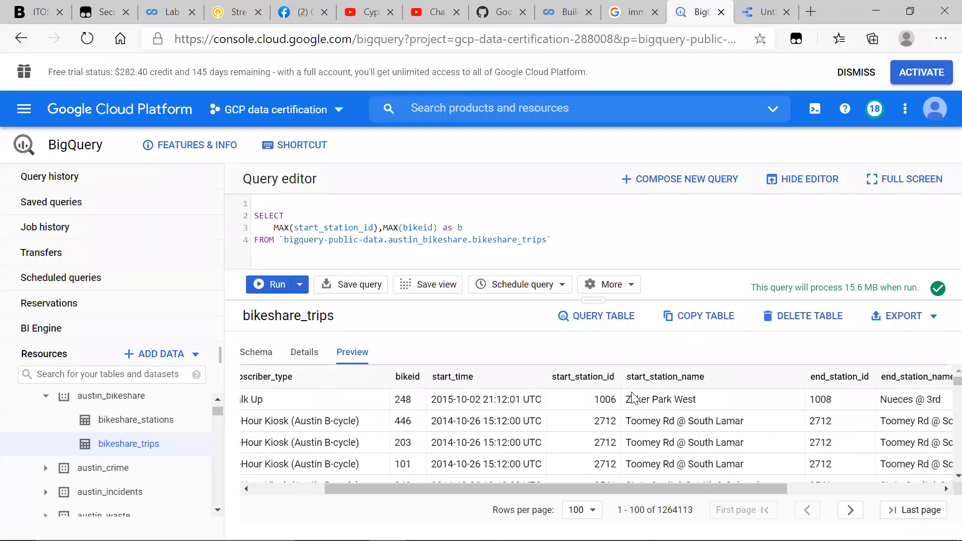
pyautogui.click(774, 7)
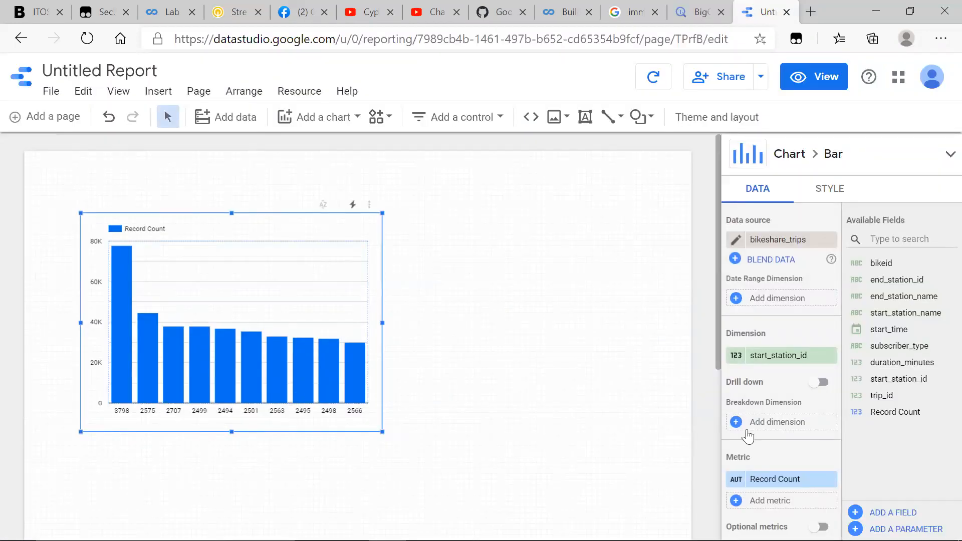
pyautogui.scroll(-3, 746, 432)
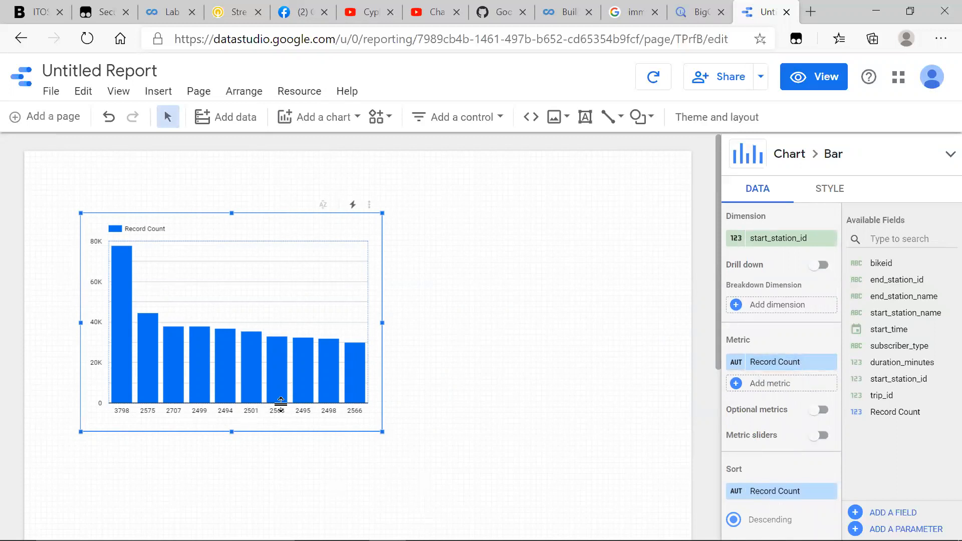
pyautogui.click(774, 363)
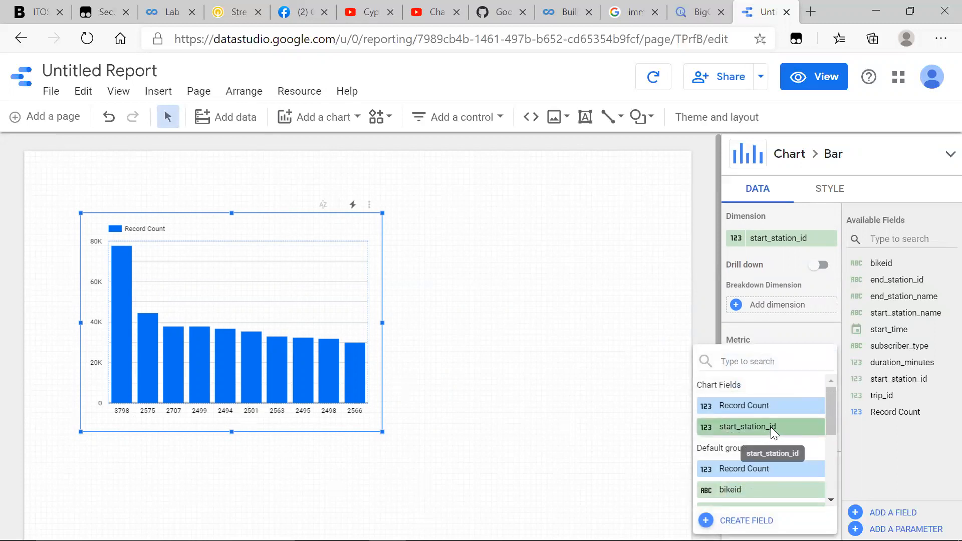
pyautogui.click(770, 427)
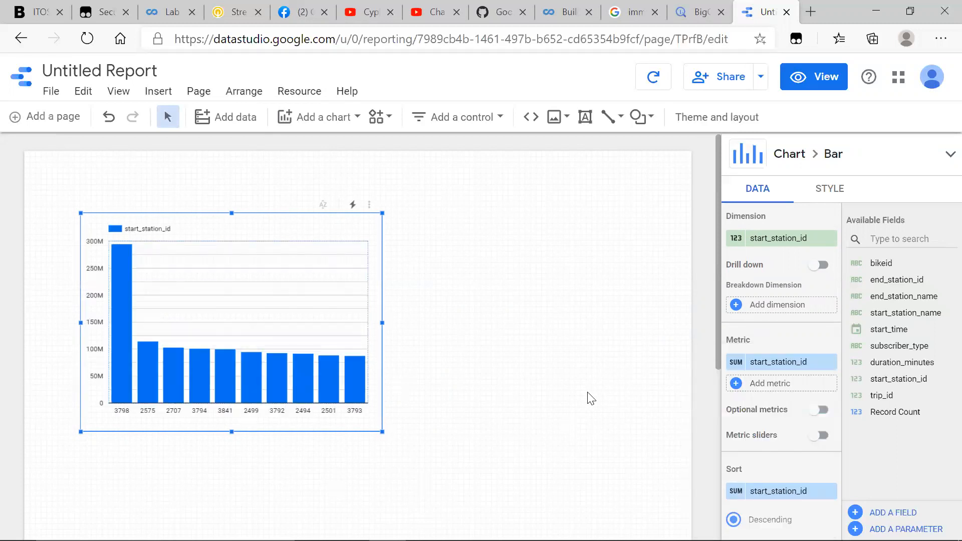
pyautogui.click(736, 363)
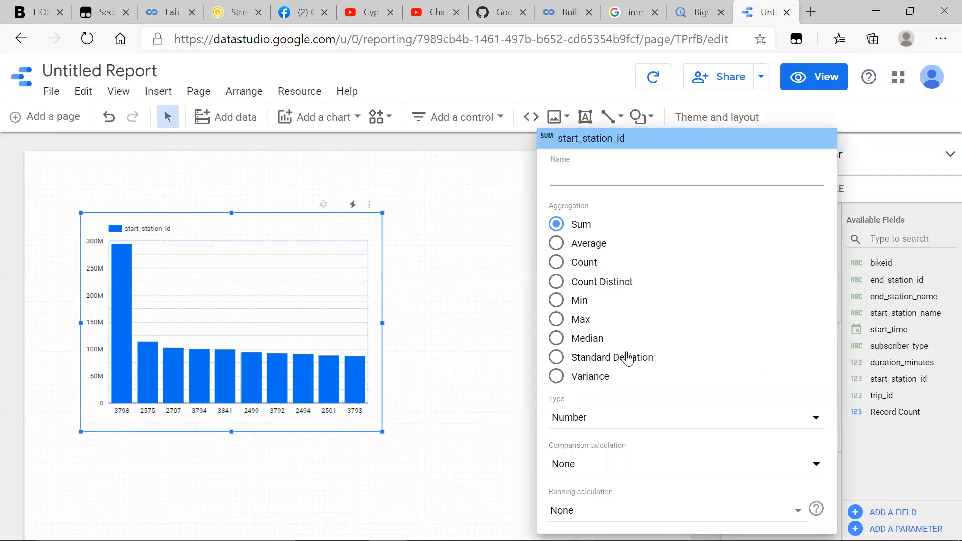
pyautogui.click(556, 264)
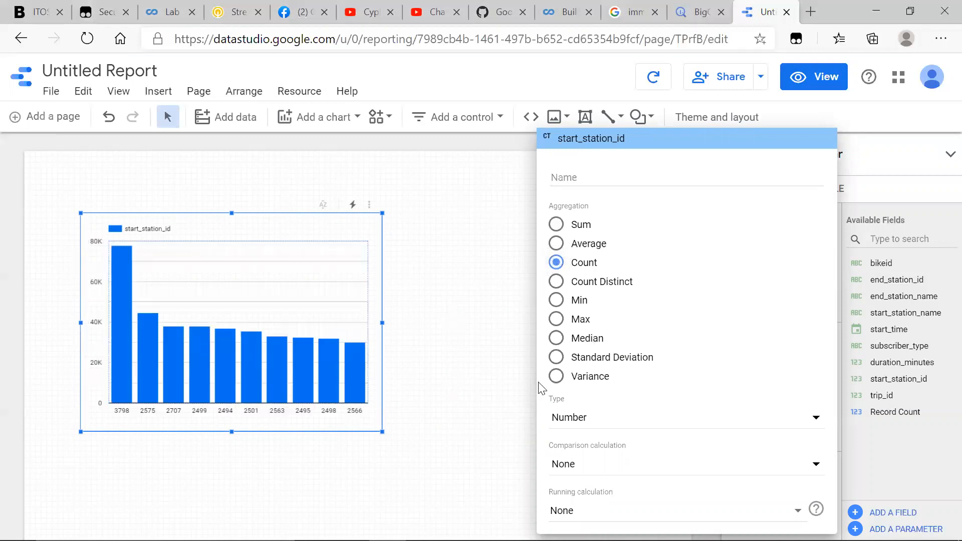
pyautogui.click(517, 396)
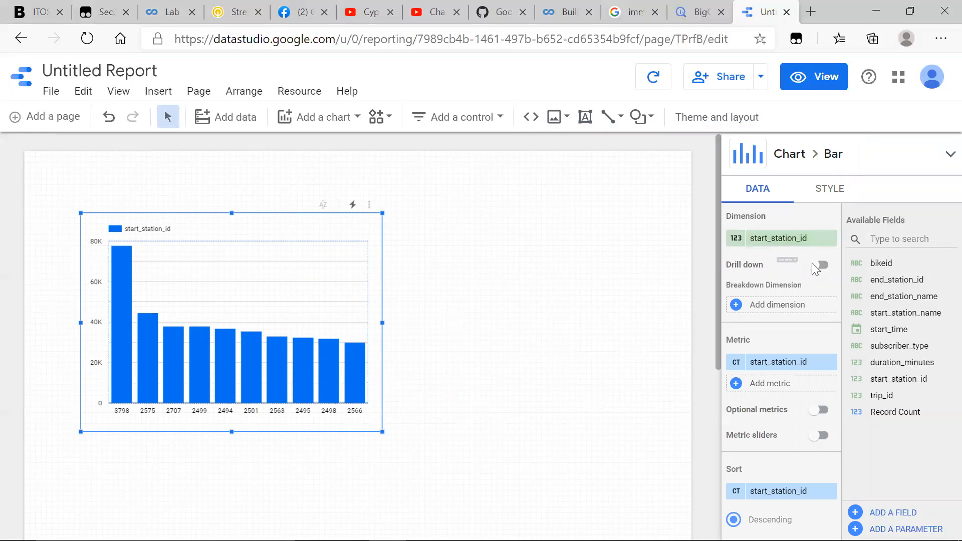
# Show data labels on the column chart and enlarge it so it covers most of the page's width
pyautogui.click(832, 193)
pyautogui.scroll(3, 757, 379)
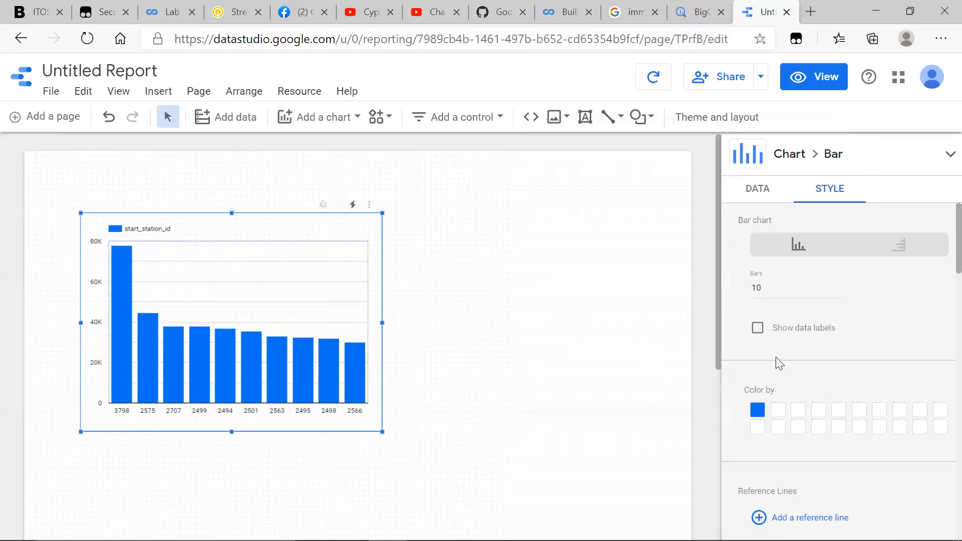
pyautogui.click(765, 333)
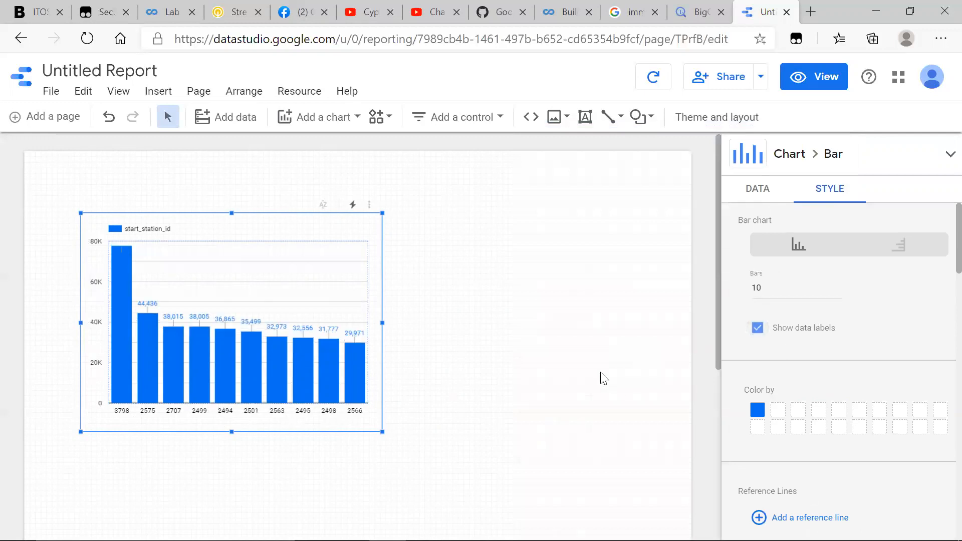
pyautogui.moveTo(381, 432); pyautogui.dragTo(519, 505)
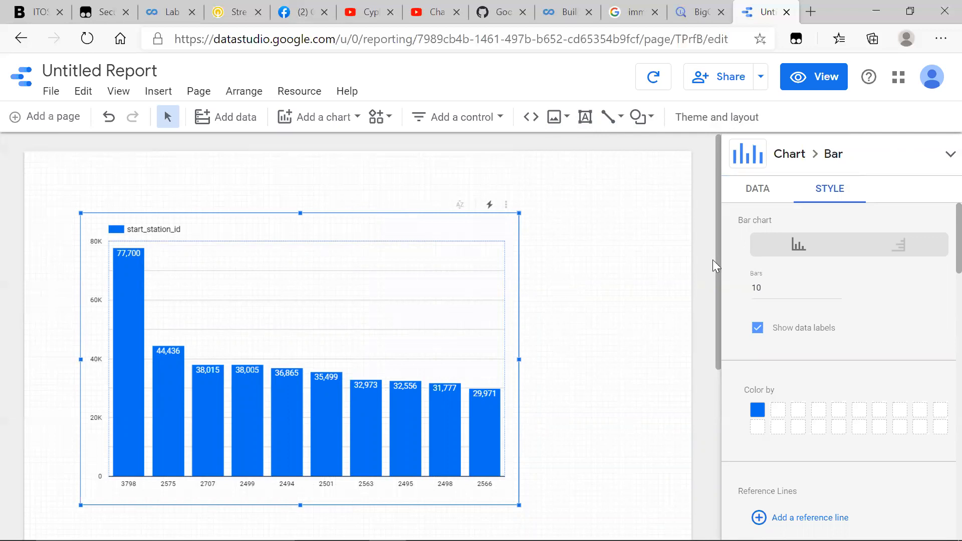
# Switch to BigQuery and rewrite the query to select only COUNT(start_station_id) from the bikeshare_trips table
pyautogui.click(702, 11)
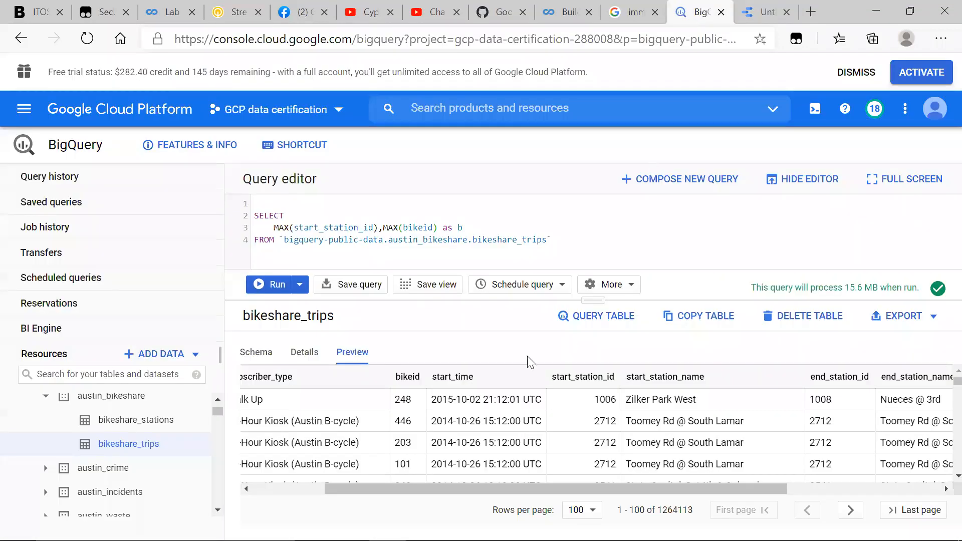
pyautogui.click(562, 238)
pyautogui.moveTo(477, 229); pyautogui.dragTo(390, 229)
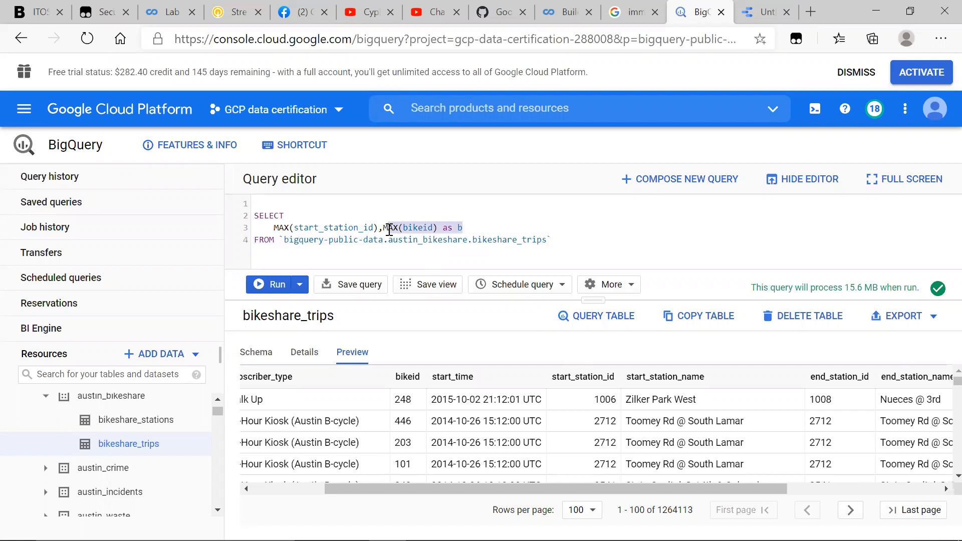
pyautogui.press('BackSpace')
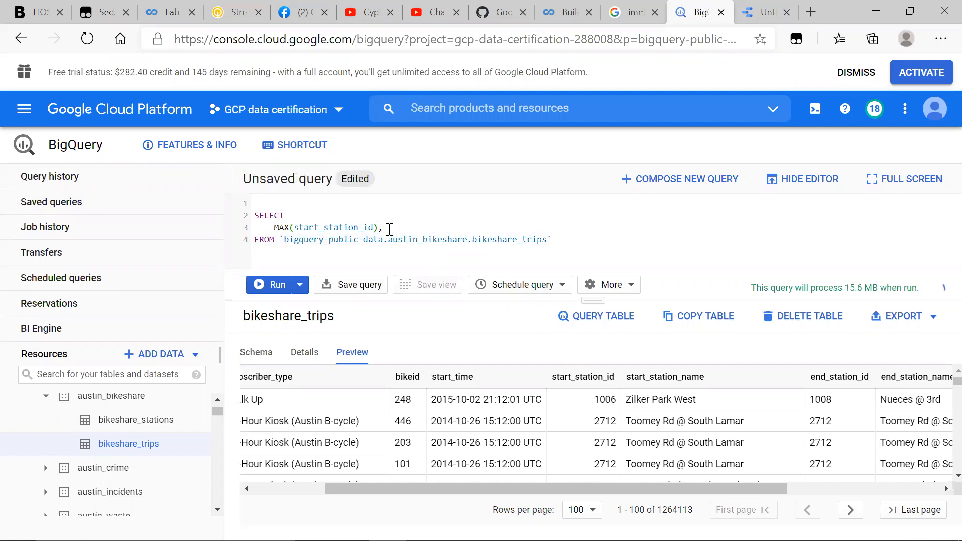
pyautogui.hotkey('ctrl', 'Left')
pyautogui.hotkey('ctrl', 'Left')
pyautogui.hotkey('ctrl', 'Left')
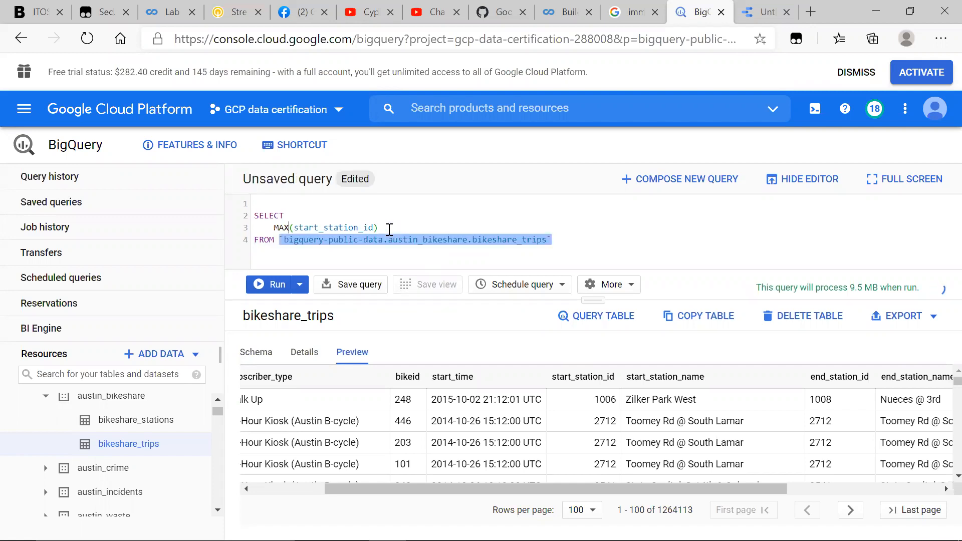
pyautogui.hotkey('ctrl', 'BackSpace')
pyautogui.write('COUNT')
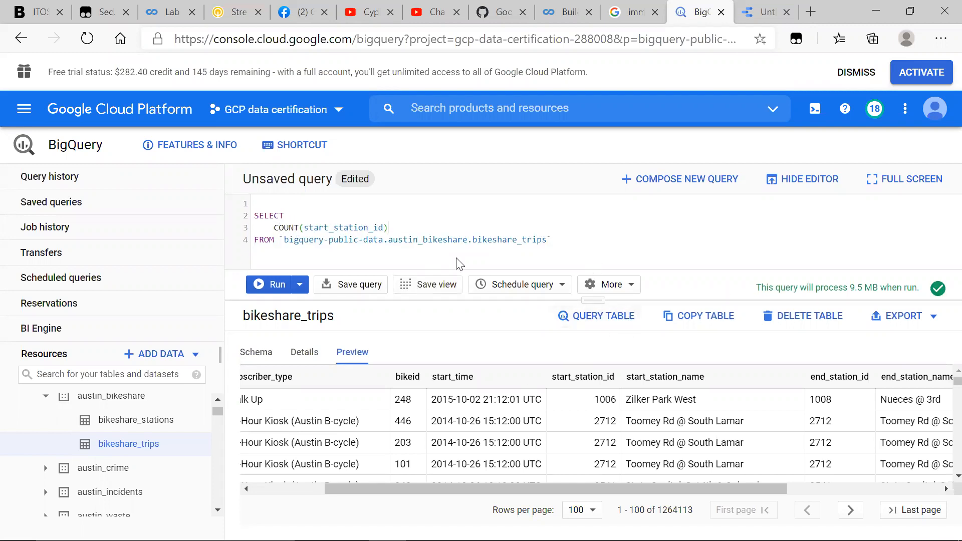
pyautogui.press('BackSpace')
# Add the condition WHERE start_station_id=3798 below the query's FROM line
pyautogui.click(565, 236)
pyautogui.press('Return')
pyautogui.click(319, 219)
pyautogui.doubleClick(316, 223)
pyautogui.hotkey('ctrl', 'c')
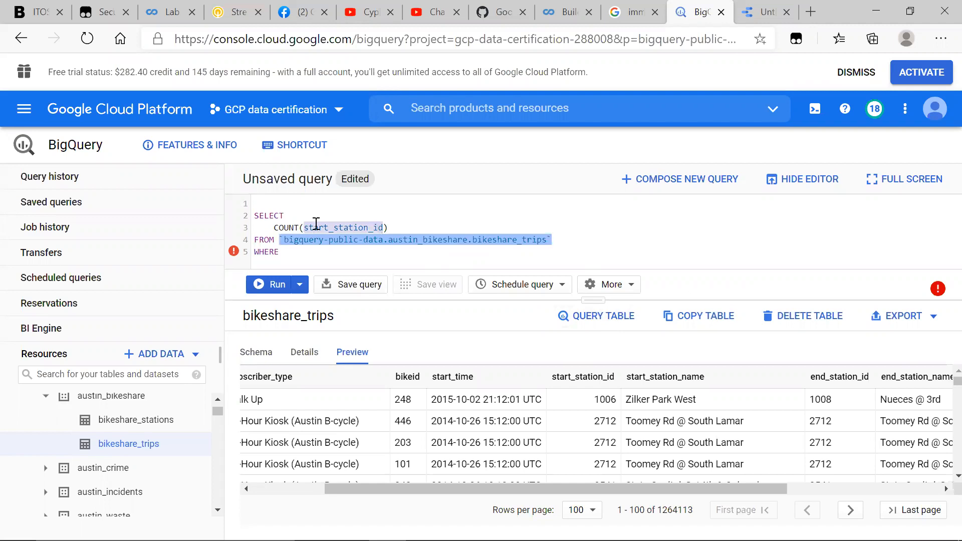
pyautogui.press('Down')
pyautogui.press('Down')
pyautogui.press('Down')
pyautogui.hotkey('ctrl', 'v')
pyautogui.click(316, 223)
pyautogui.write('=')
pyautogui.press('BackSpace')
pyautogui.press('BackSpace')
pyautogui.press('BackSpace')
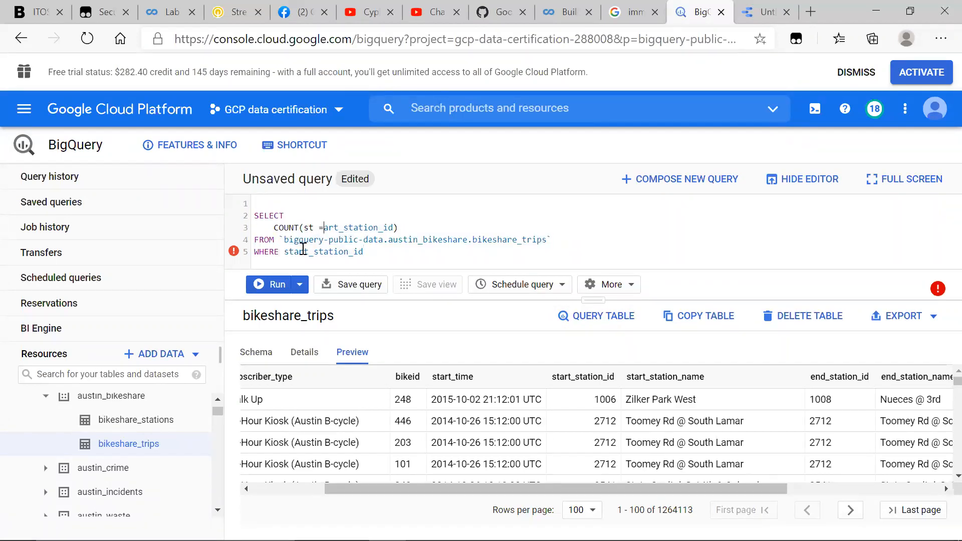
pyautogui.click(400, 255)
pyautogui.write('=3798')
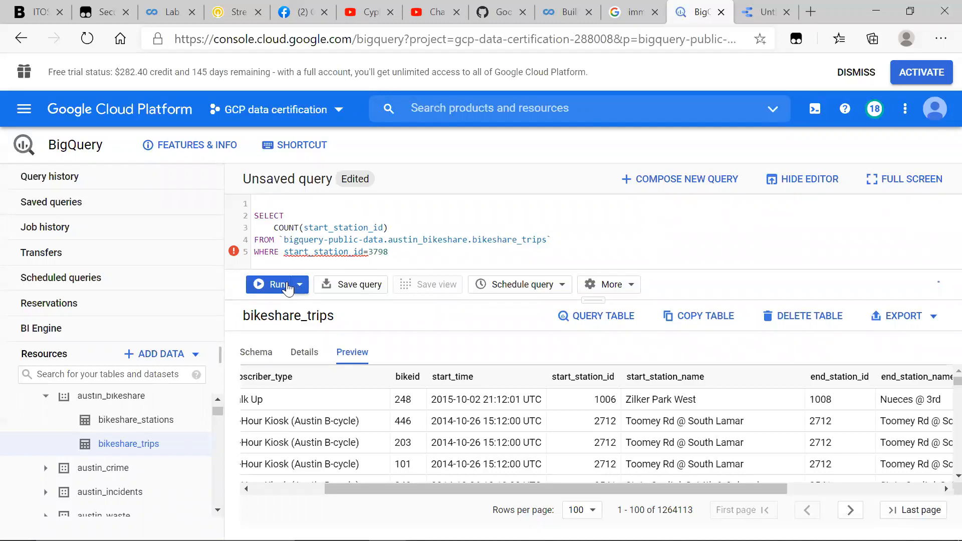
# Run the query and compare its result with the bar for station 3798 in the Data Studio chart
pyautogui.click(265, 291)
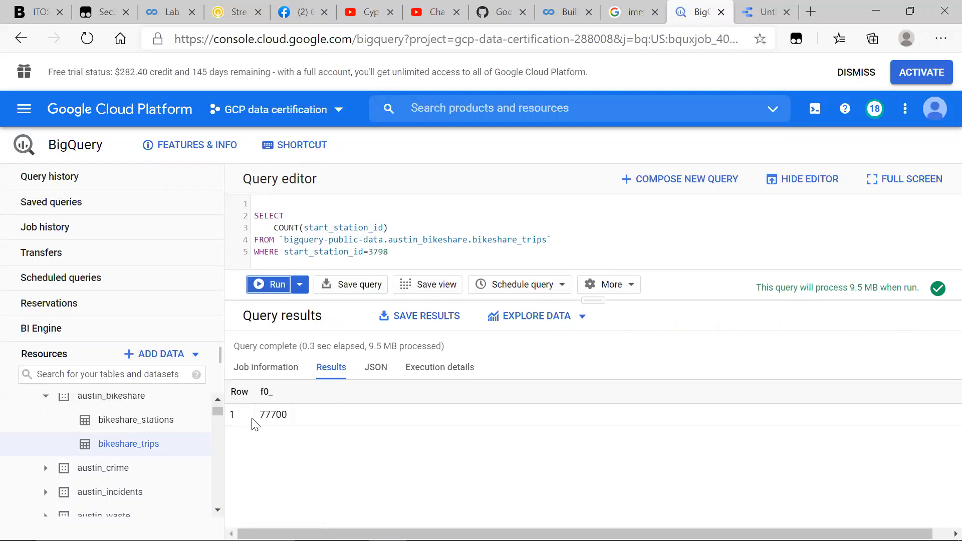
pyautogui.click(761, 12)
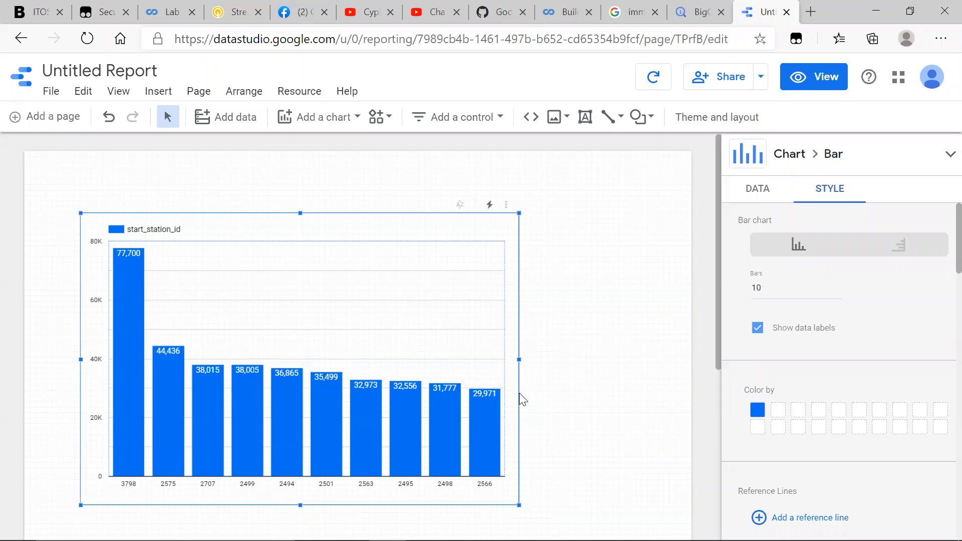
pyautogui.click(699, 12)
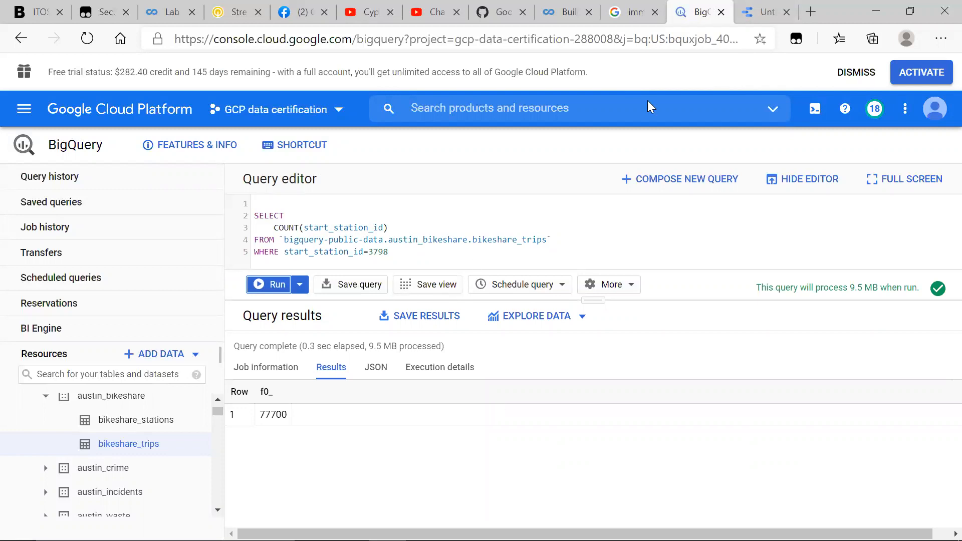
pyautogui.click(757, 12)
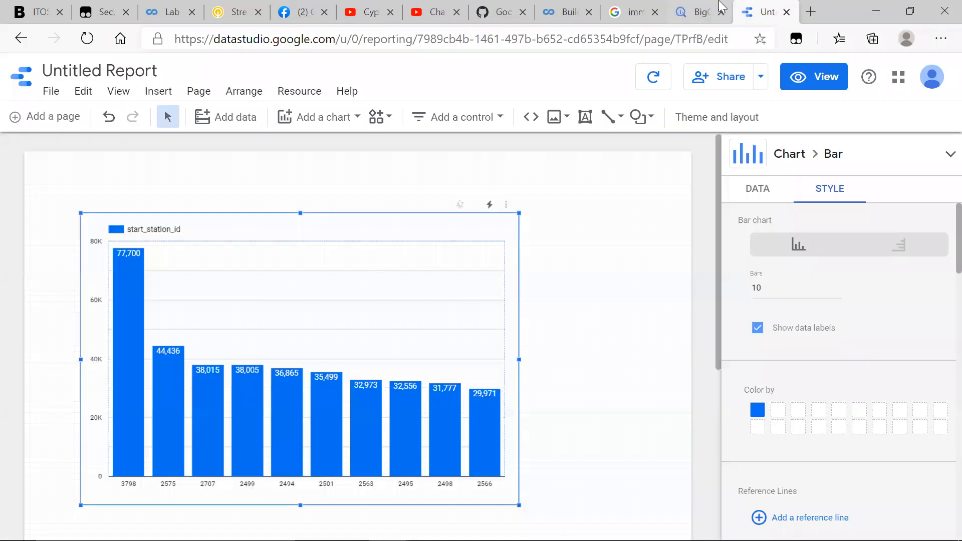
pyautogui.click(704, 12)
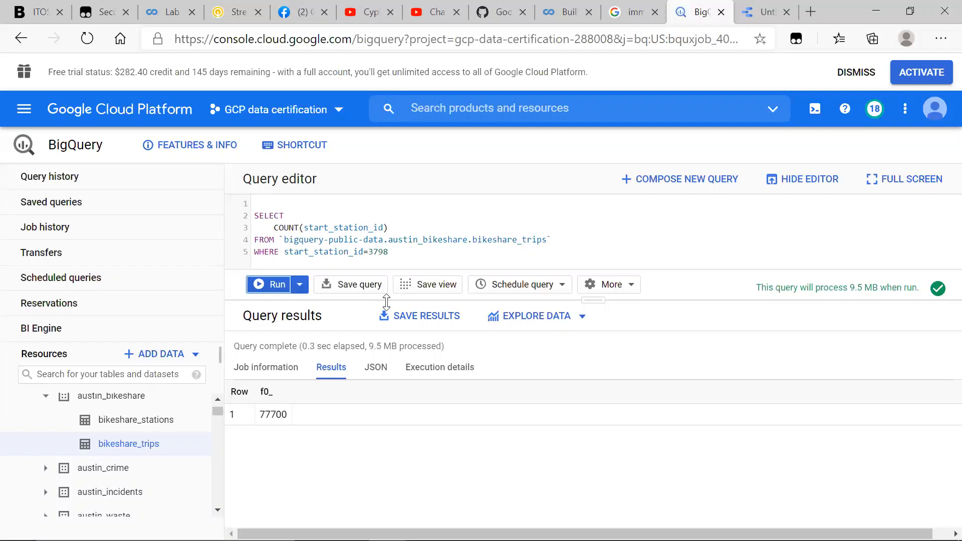
pyautogui.click(779, 4)
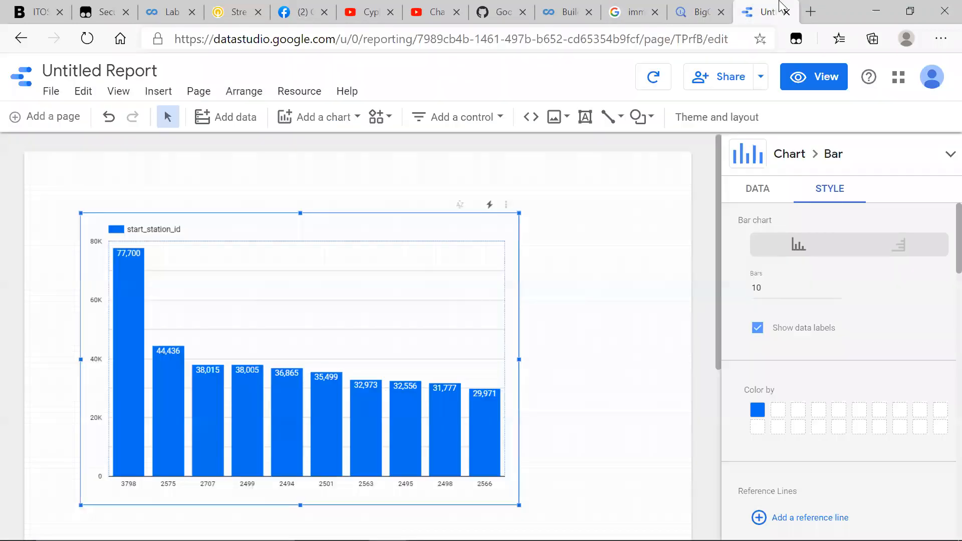
# Create a new blank report from the Data Studio home page and choose BigQuery as its data connector
pyautogui.click(23, 78)
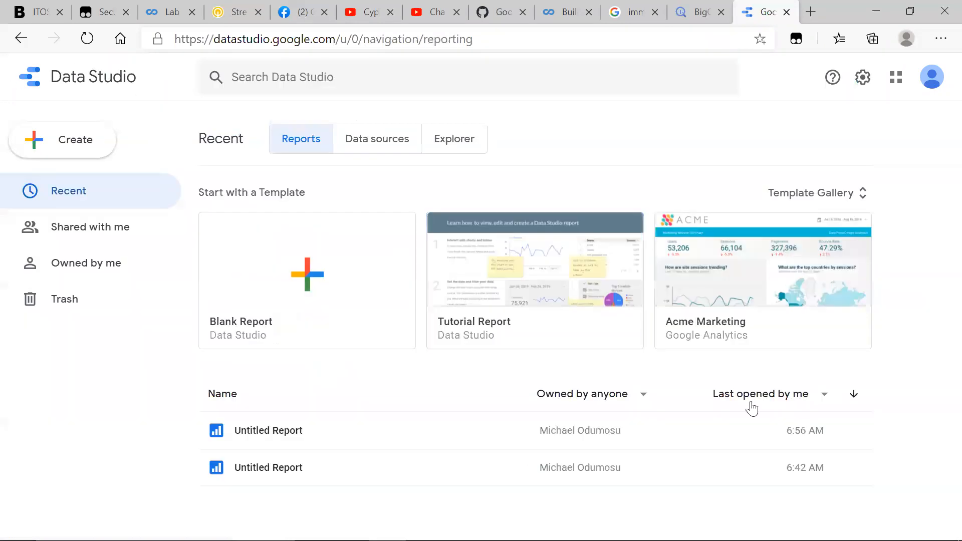
pyautogui.click(333, 271)
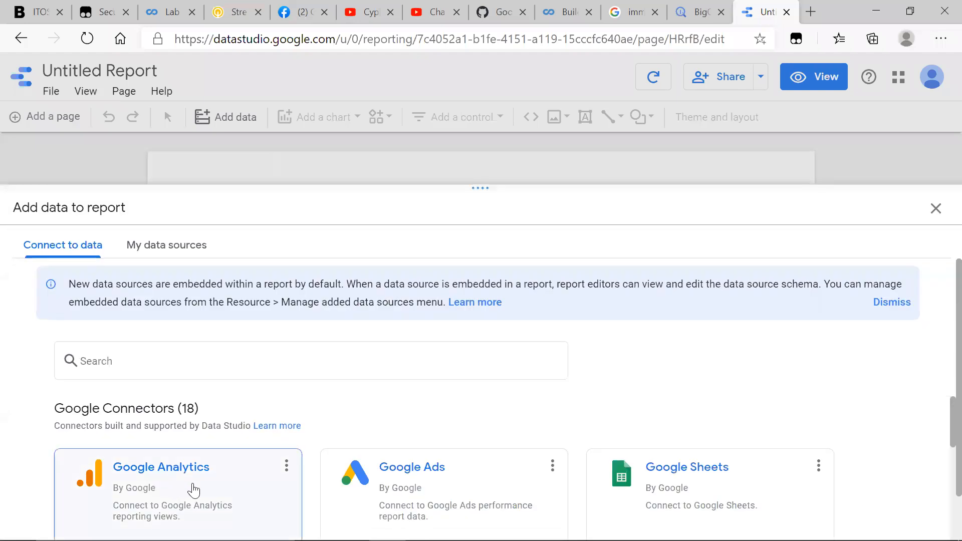
pyautogui.scroll(-5, 193, 490)
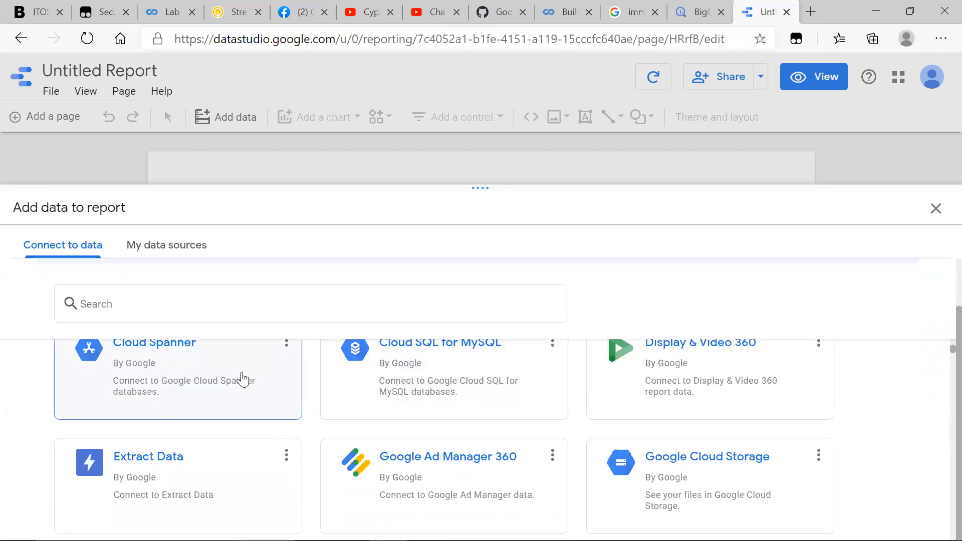
pyautogui.scroll(1, 239, 387)
pyautogui.scroll(-1, 239, 386)
pyautogui.scroll(3, 239, 387)
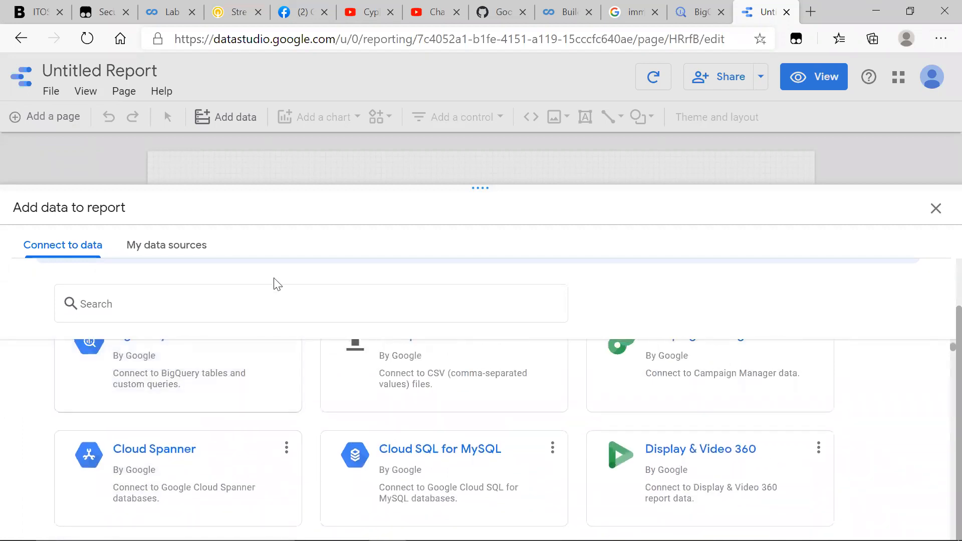
pyautogui.click(193, 402)
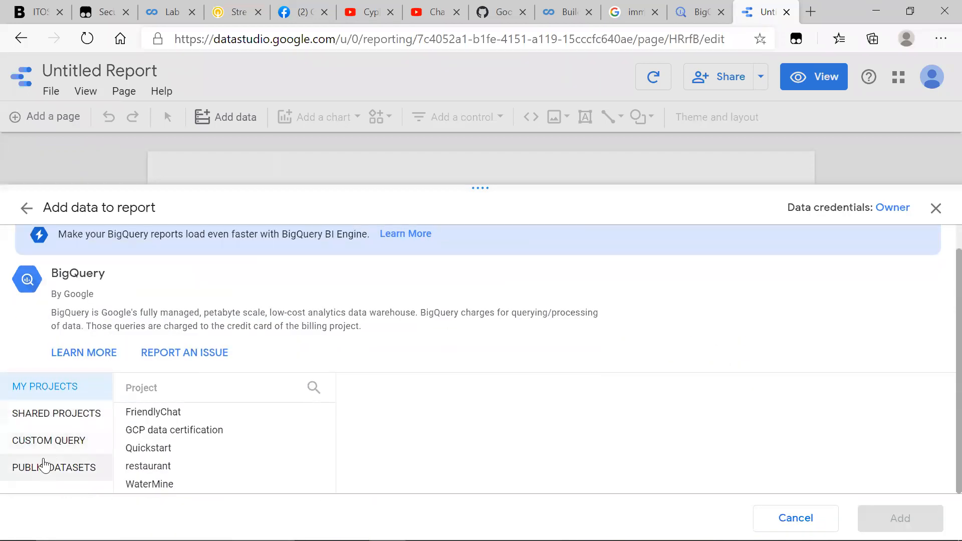
# Add the two-count SQL snippet for station 3798 from the README in Visual Studio Code as a custom query billed to GCP data certification
pyautogui.click(45, 444)
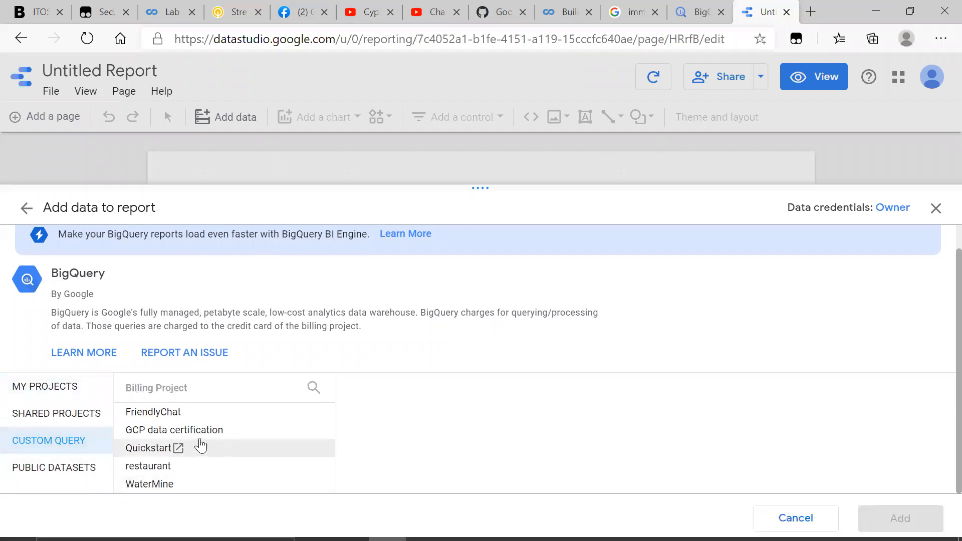
pyautogui.click(223, 429)
pyautogui.hotkey('alt', 'Tab')
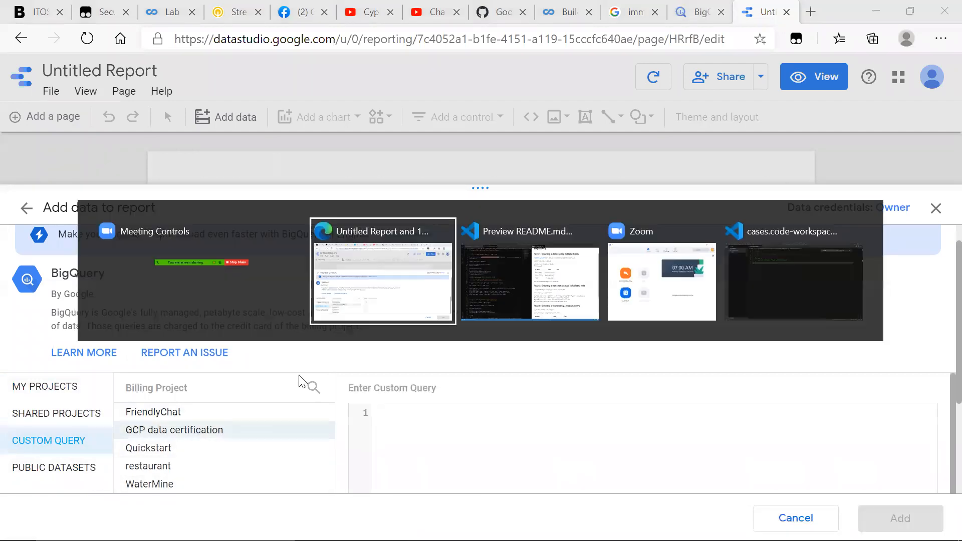
pyautogui.scroll(-5, 281, 392)
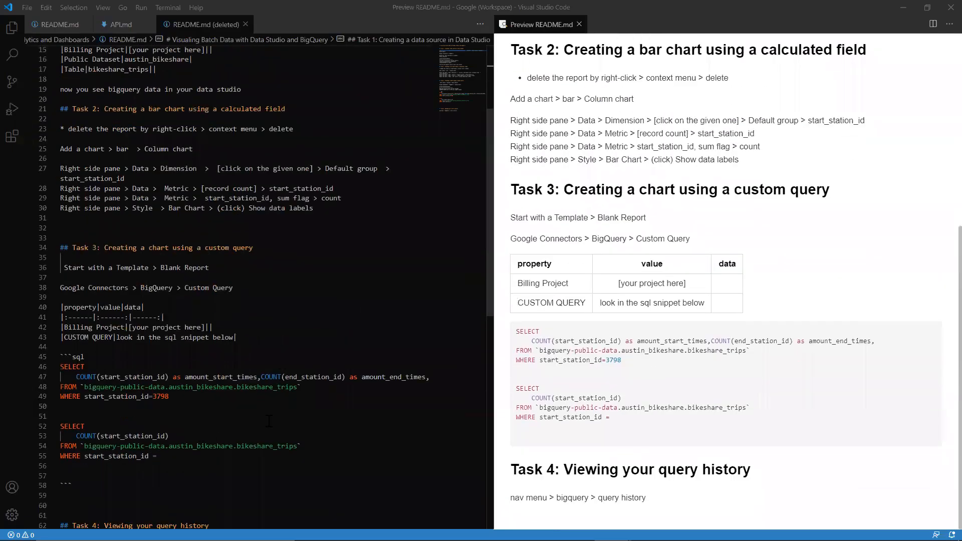
pyautogui.moveTo(212, 408); pyautogui.dragTo(43, 369)
pyautogui.hotkey('ctrl', 'c')
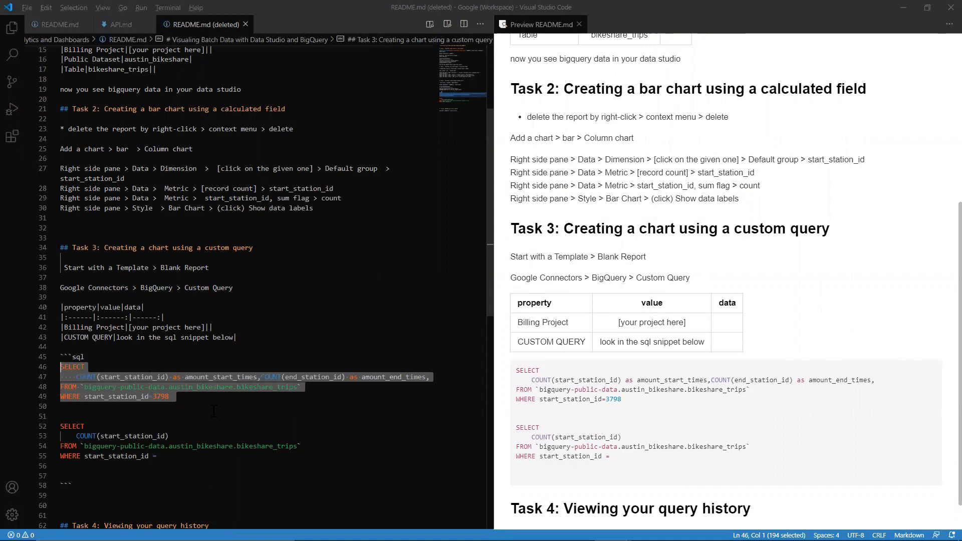
pyautogui.hotkey('alt', 'Tab')
pyautogui.hotkey('ctrl', 'v')
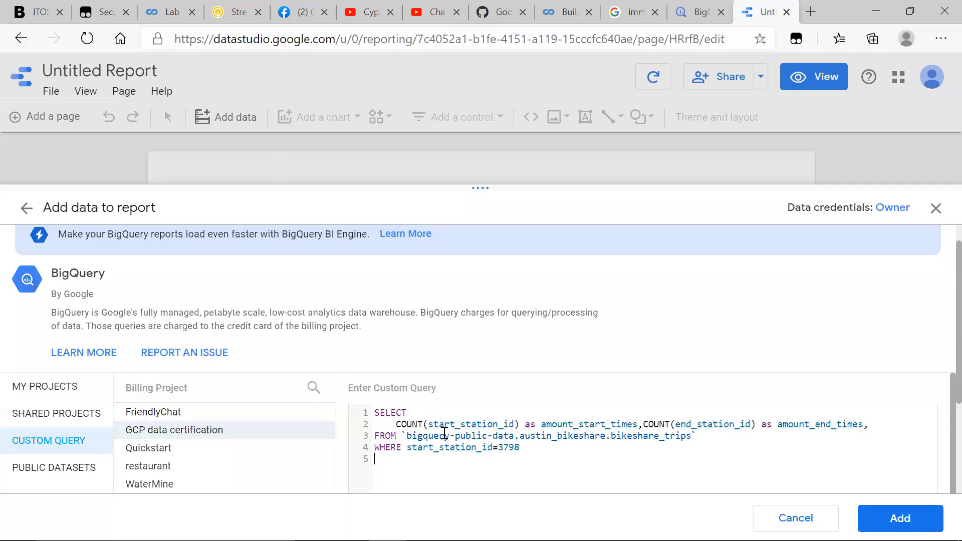
pyautogui.click(891, 512)
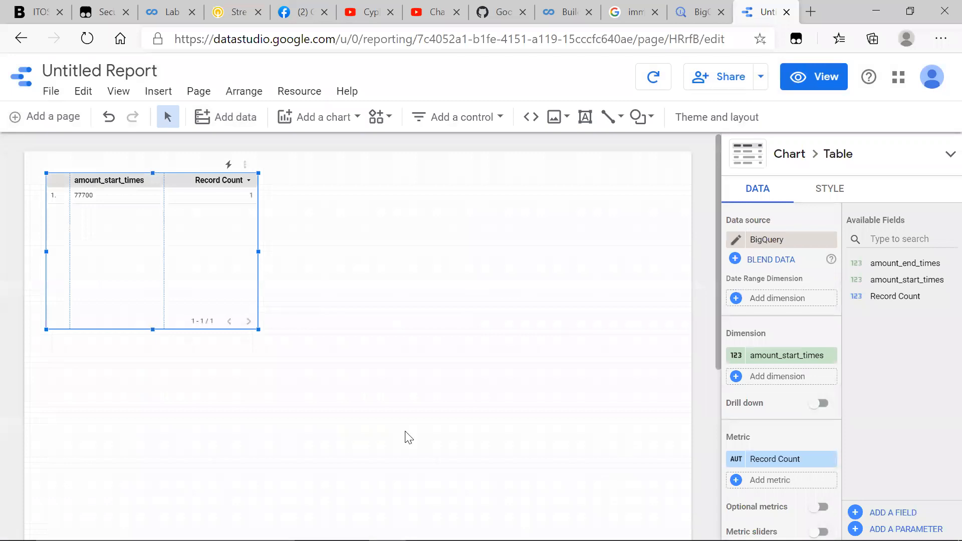
# Delete the default table and place a bar chart near the upper-left corner of the report page
pyautogui.rightClick(206, 260)
pyautogui.click(275, 363)
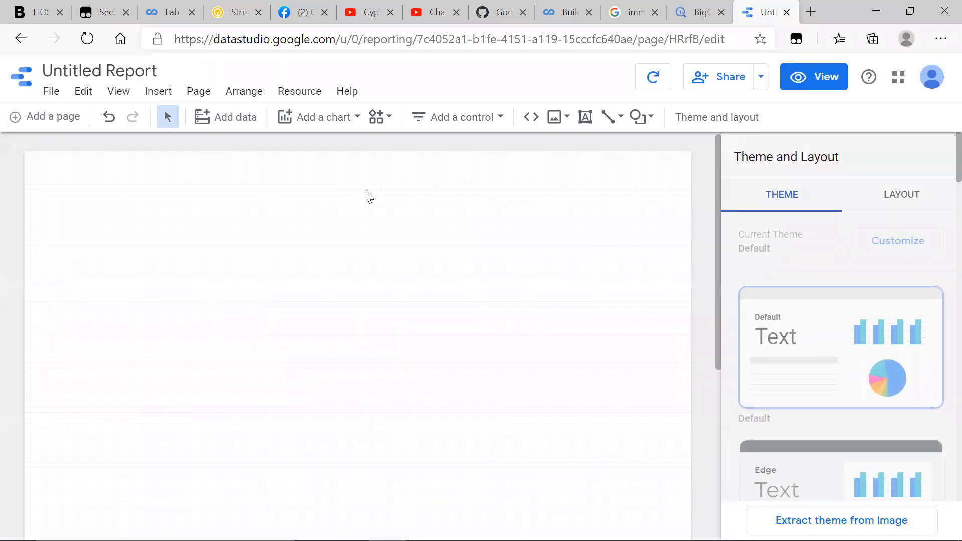
pyautogui.click(324, 117)
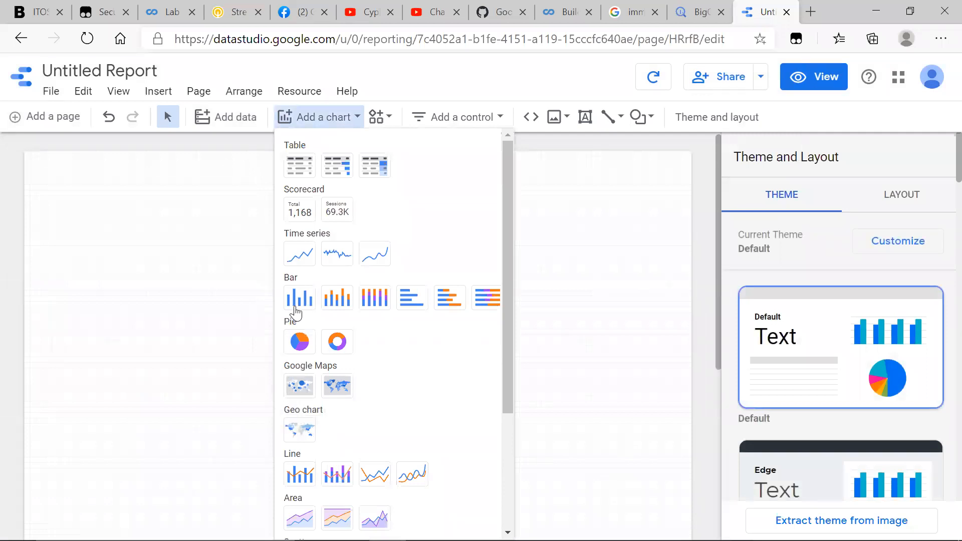
pyautogui.click(410, 299)
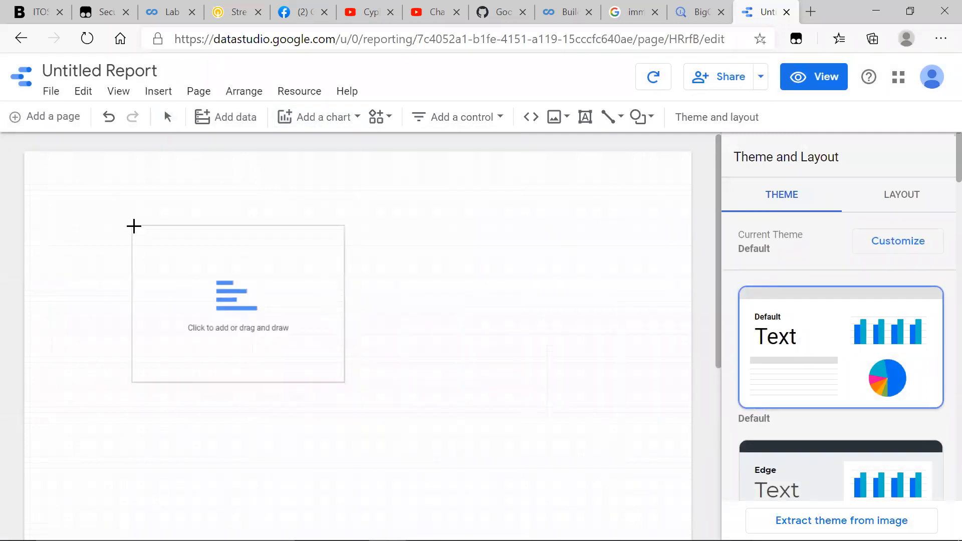
pyautogui.click(98, 200)
pyautogui.moveTo(155, 253); pyautogui.dragTo(108, 216)
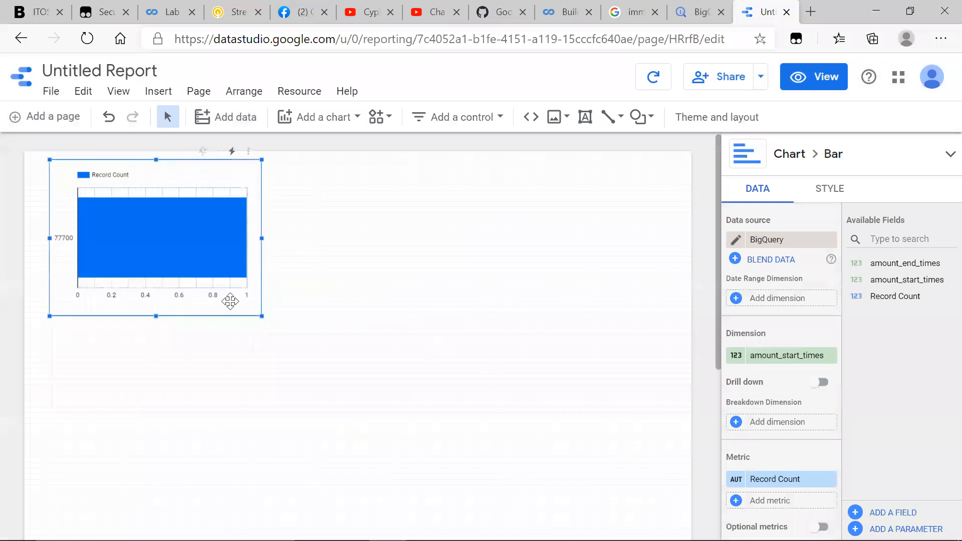
# Enlarge the bar chart slightly from its lower-right corner
pyautogui.click(264, 320)
pyautogui.click(253, 311)
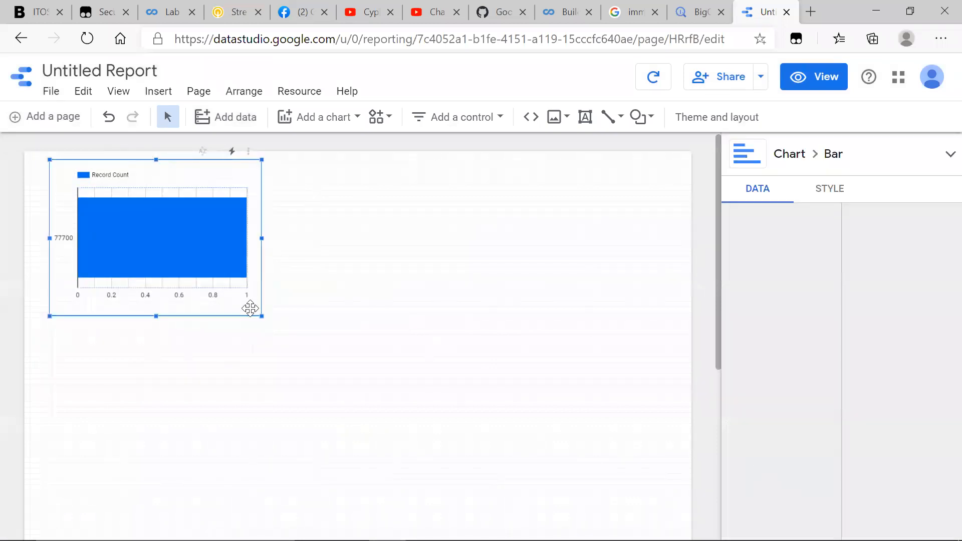
pyautogui.moveTo(261, 316); pyautogui.dragTo(286, 334)
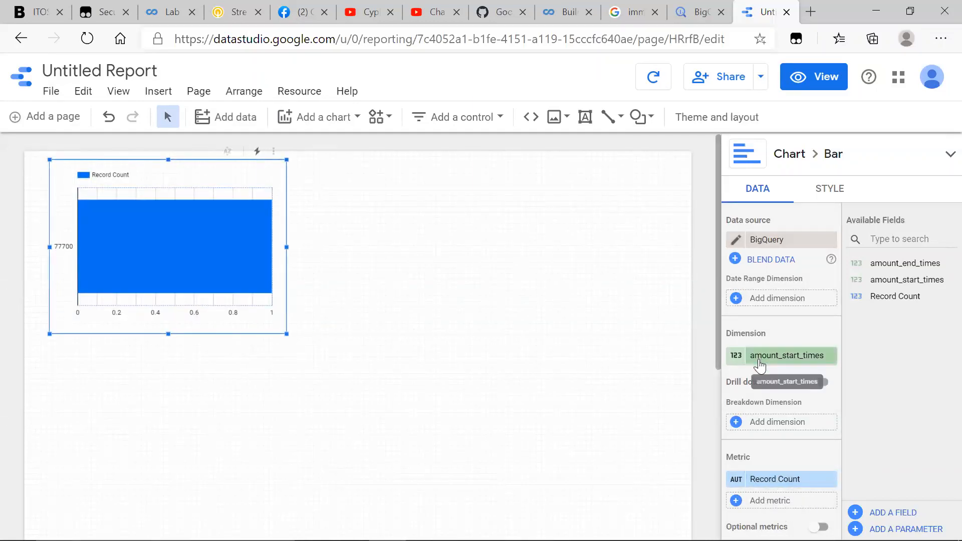
pyautogui.click(790, 421)
pyautogui.click(643, 436)
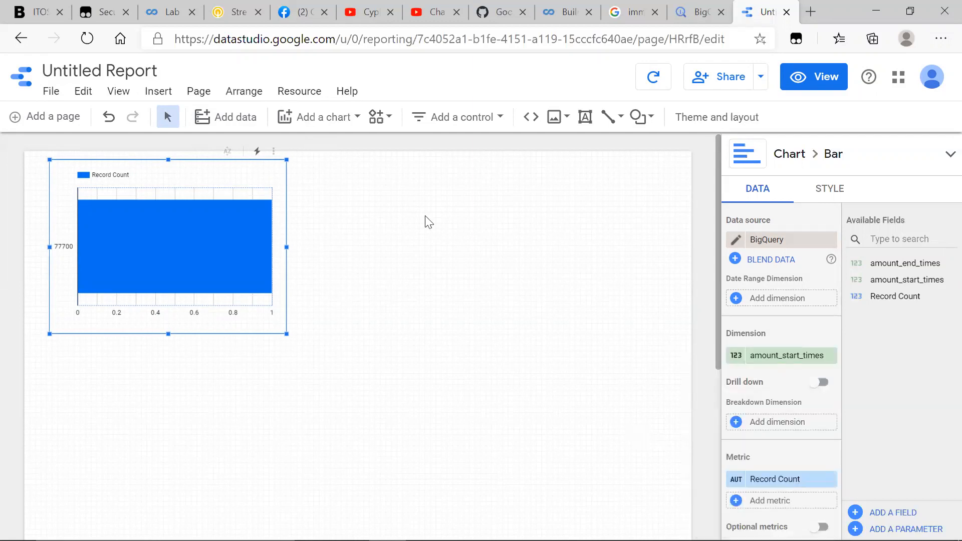
# Add a second bar chart beside the first, with amount_end_times as dimension and amount_start_times as metric
pyautogui.click(303, 120)
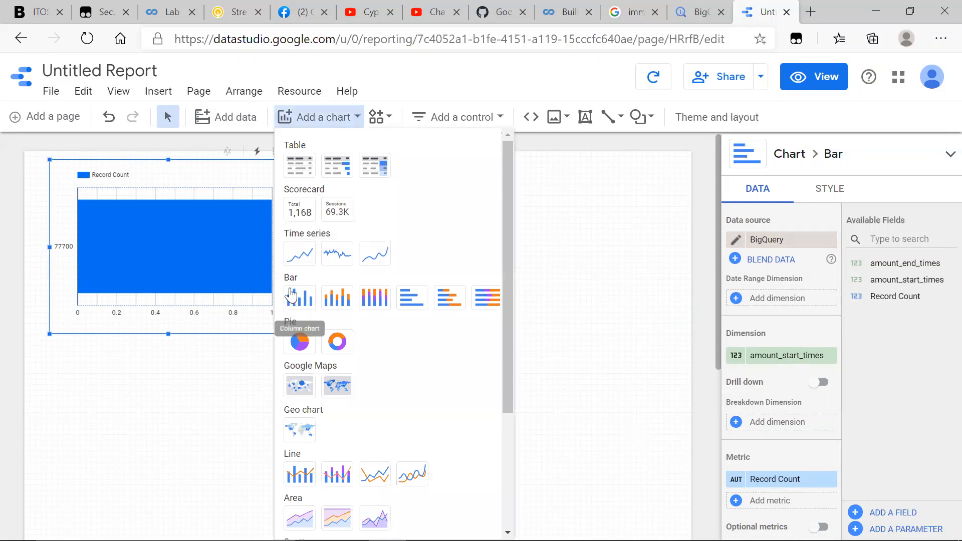
pyautogui.click(409, 296)
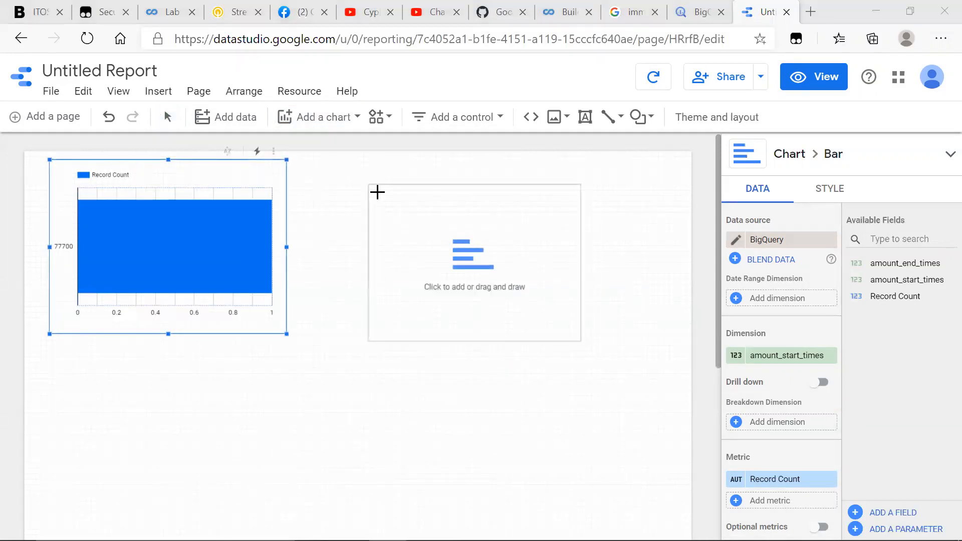
pyautogui.press('Escape')
pyautogui.moveTo(335, 208); pyautogui.dragTo(548, 364)
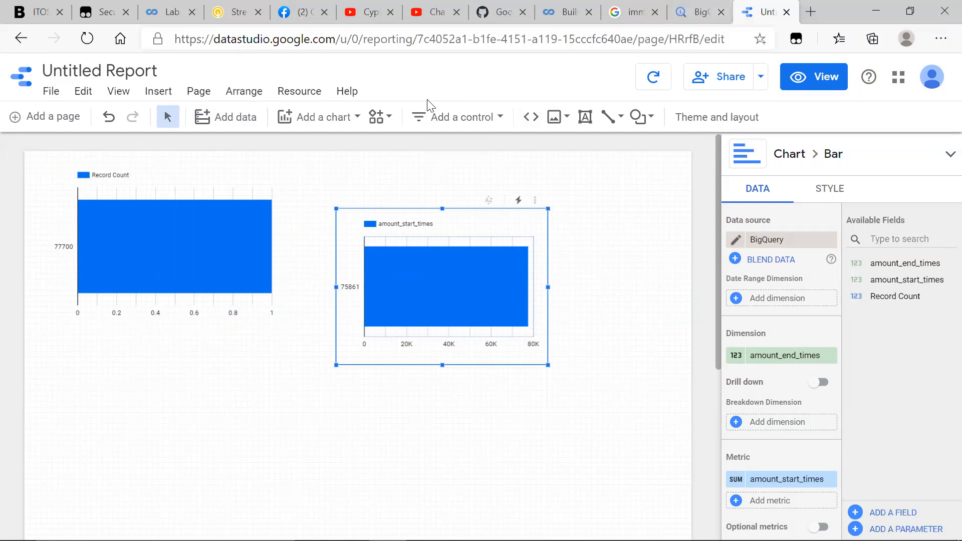
# Switch to BigQuery, change the counted column to end_station_id and run the query
pyautogui.click(692, 7)
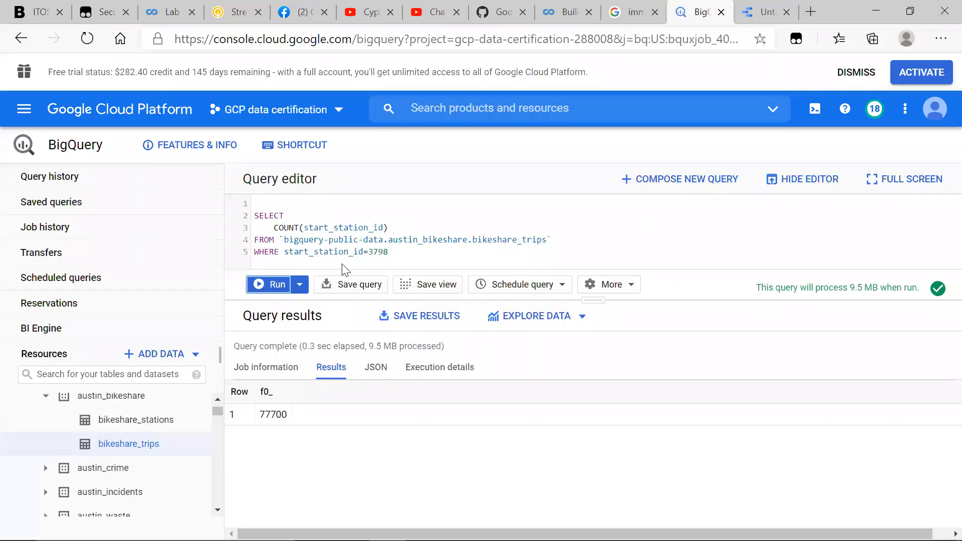
pyautogui.doubleClick(361, 224)
pyautogui.press('BackSpace')
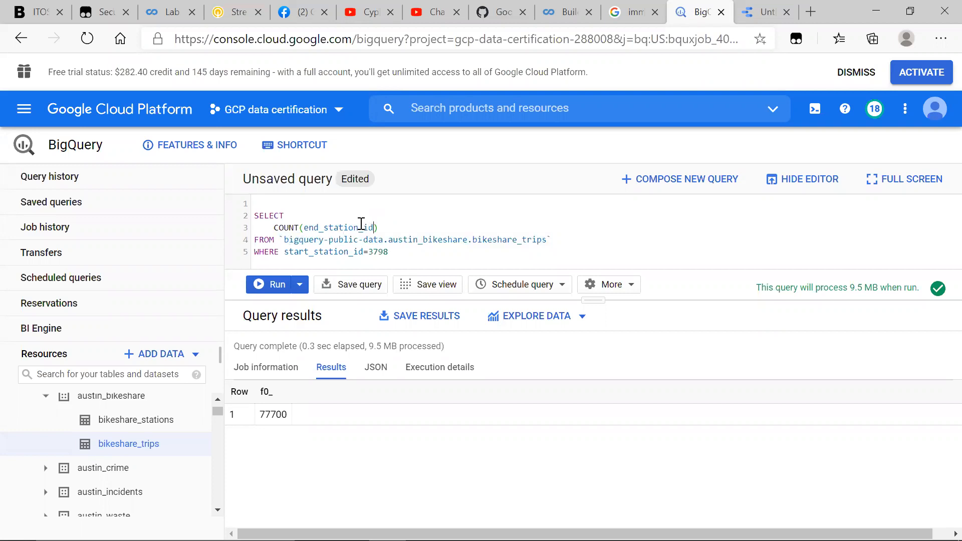
pyautogui.click(259, 283)
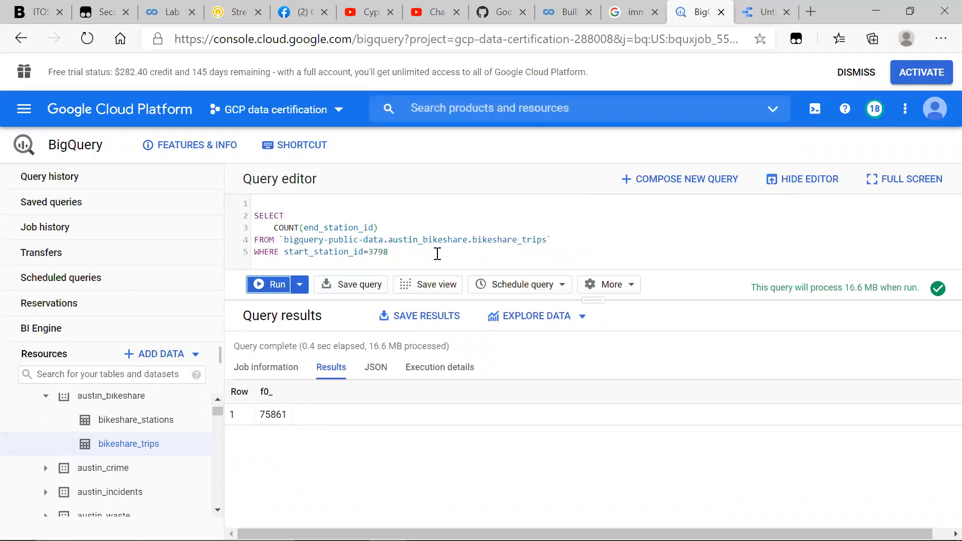
# Restore start_station_id as the counted column and run the query again
pyautogui.click(361, 232)
pyautogui.hotkey('ctrl', 'z')
pyautogui.hotkey('ctrl', 'z')
pyautogui.hotkey('ctrl', 'z')
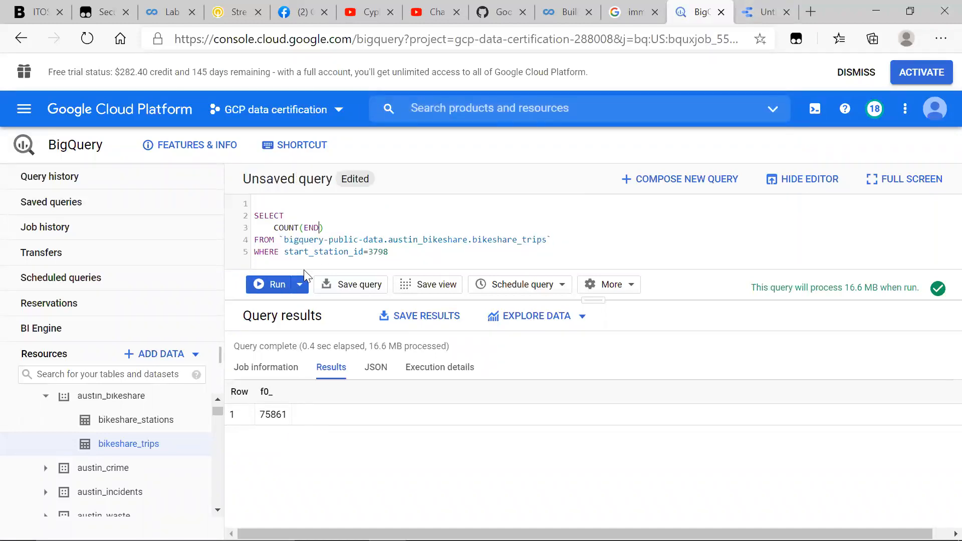
pyautogui.click(276, 284)
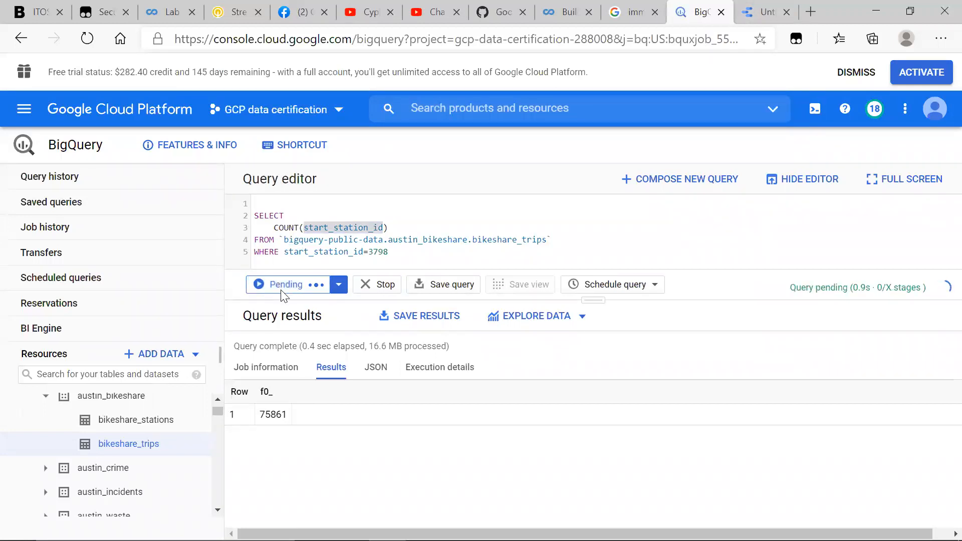
# Compare the BigQuery start station count with the values in the two Data Studio bar charts
pyautogui.click(772, 8)
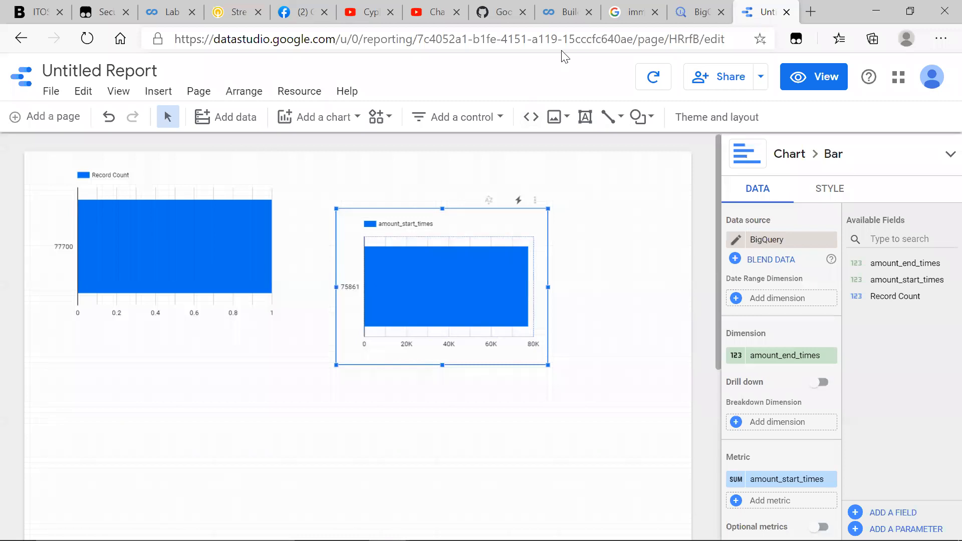
pyautogui.click(677, 7)
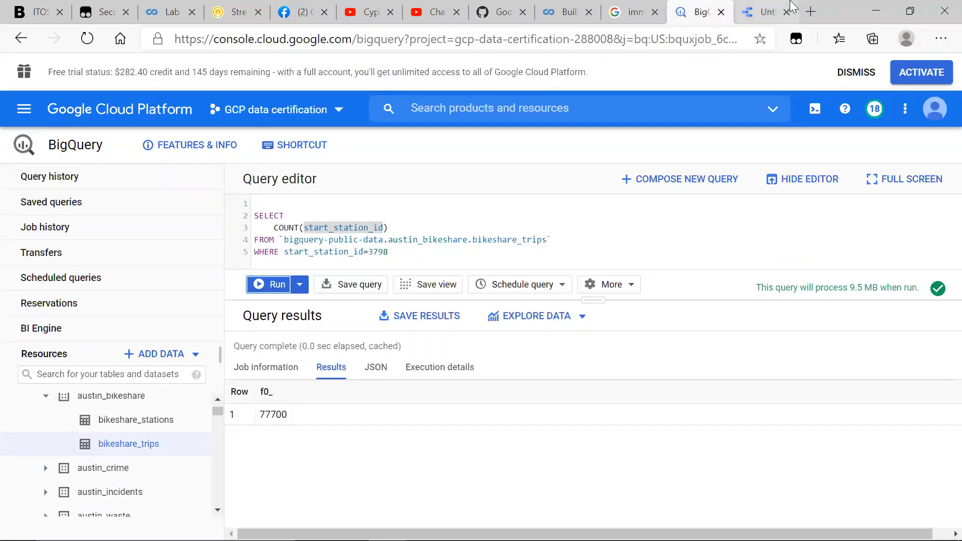
pyautogui.click(752, 8)
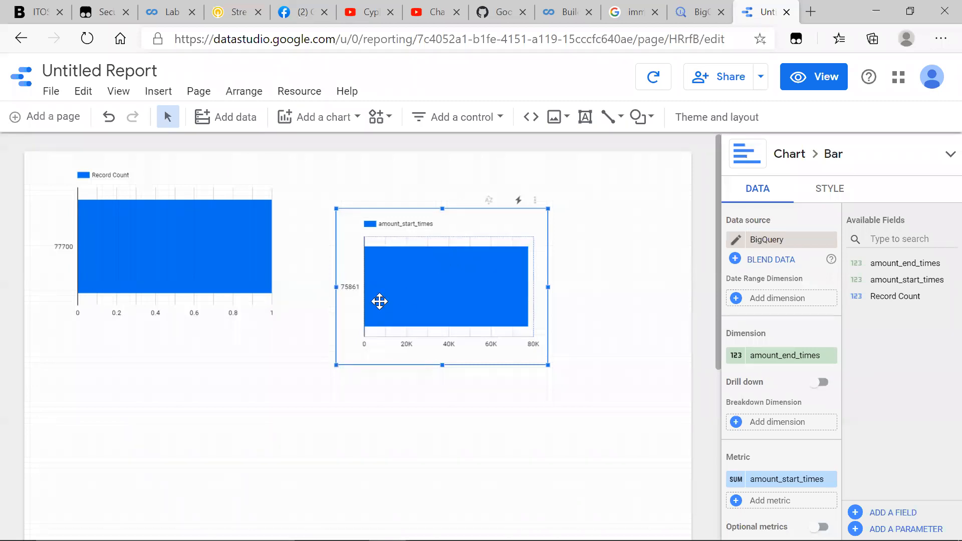
pyautogui.click(703, 8)
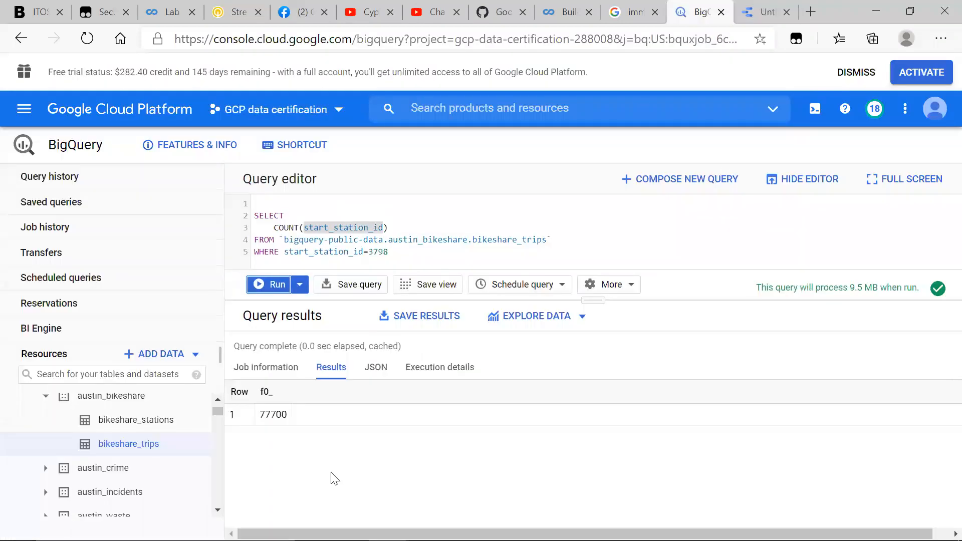
pyautogui.click(751, 8)
pyautogui.click(704, 8)
pyautogui.click(775, 8)
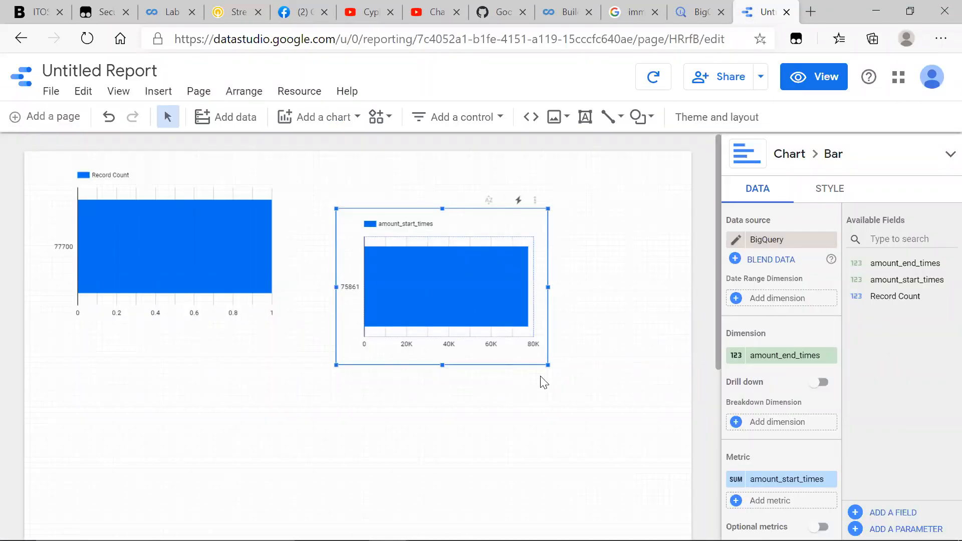
# Enlarge the second bar chart slightly and set the first chart's metric to amount_start_times
pyautogui.moveTo(548, 365); pyautogui.dragTo(573, 392)
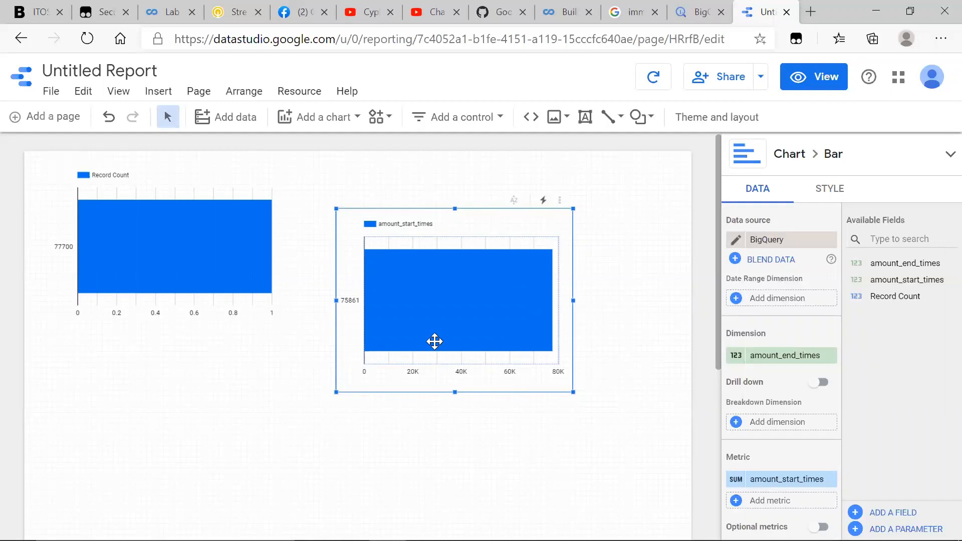
pyautogui.click(221, 264)
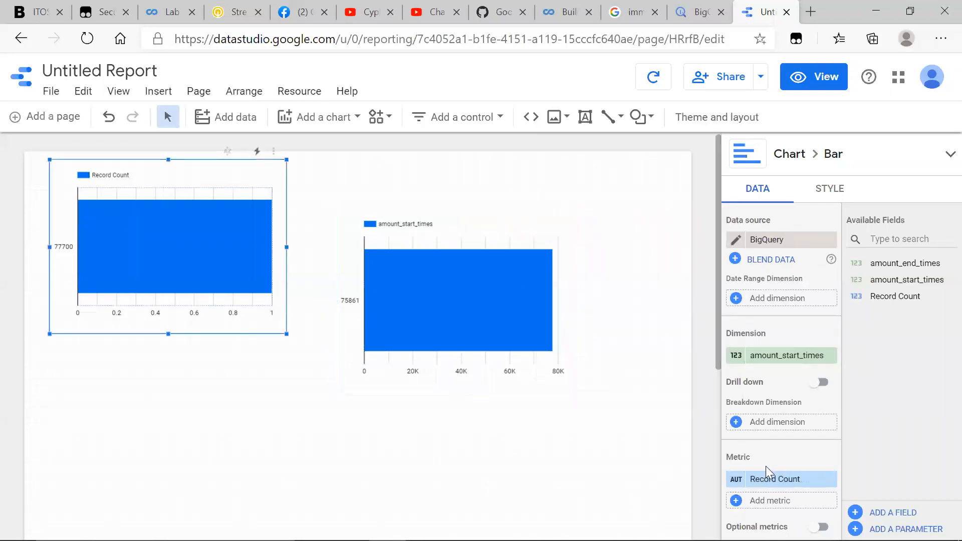
pyautogui.click(756, 484)
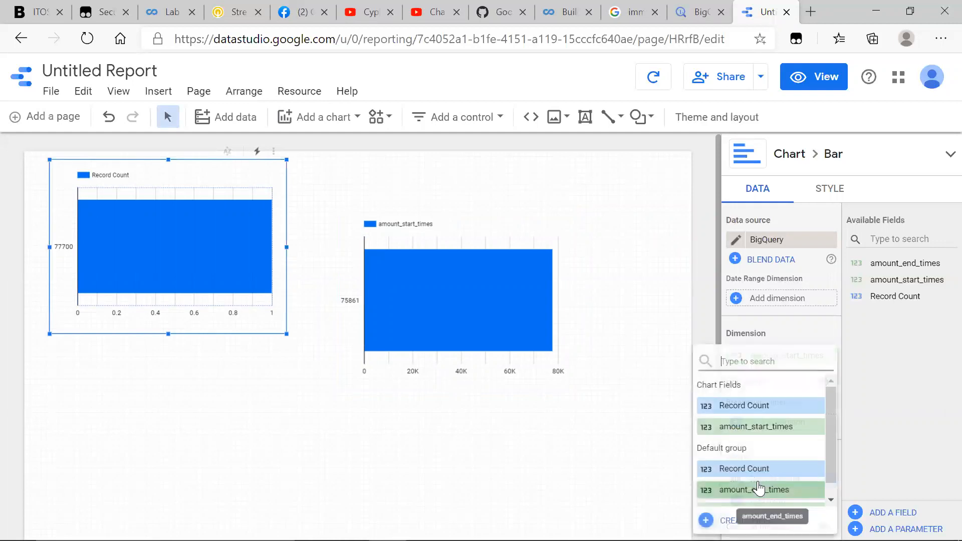
pyautogui.click(764, 429)
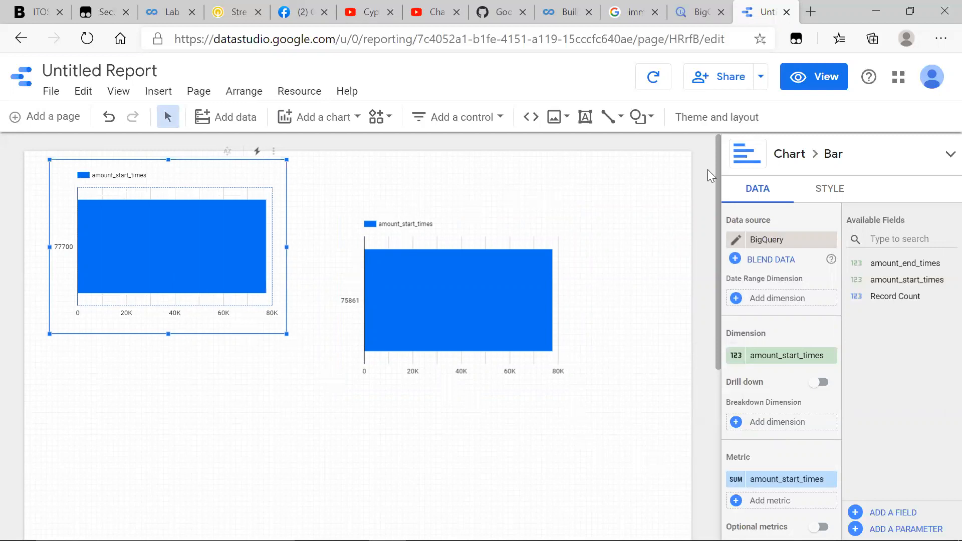
# Check the updated first chart against the BigQuery result and return to the README in Visual Studio Code
pyautogui.click(699, 12)
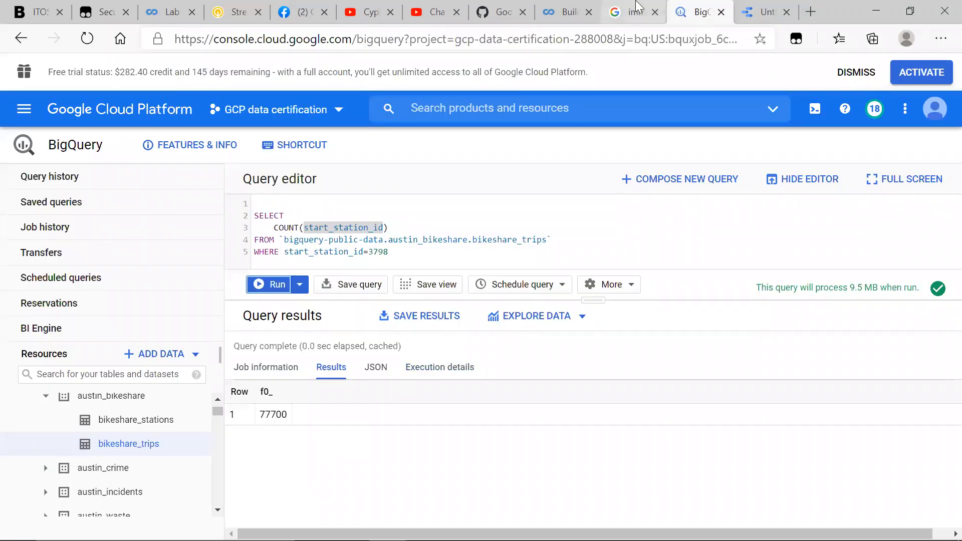
pyautogui.click(744, 9)
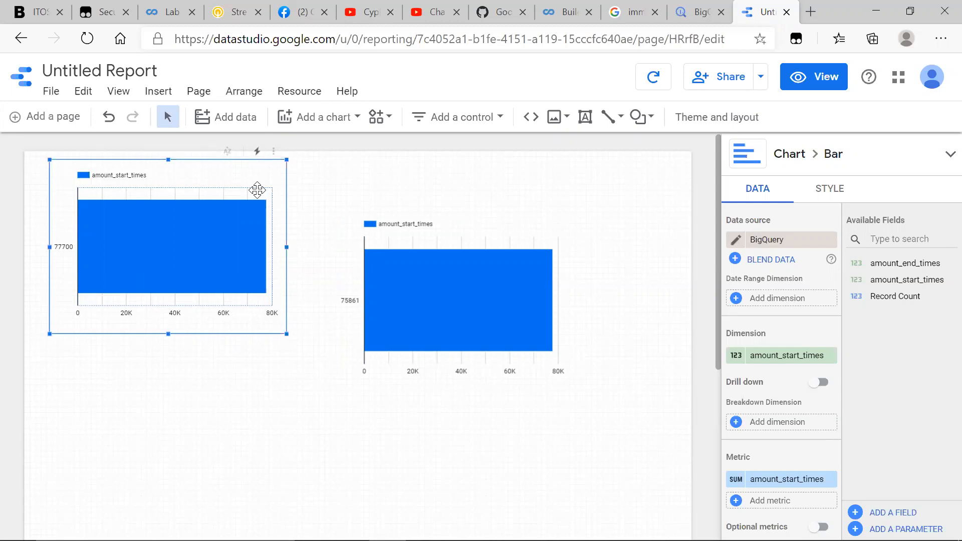
pyautogui.hotkey('alt', 'Tab')
pyautogui.hotkey('alt', 'Tab')
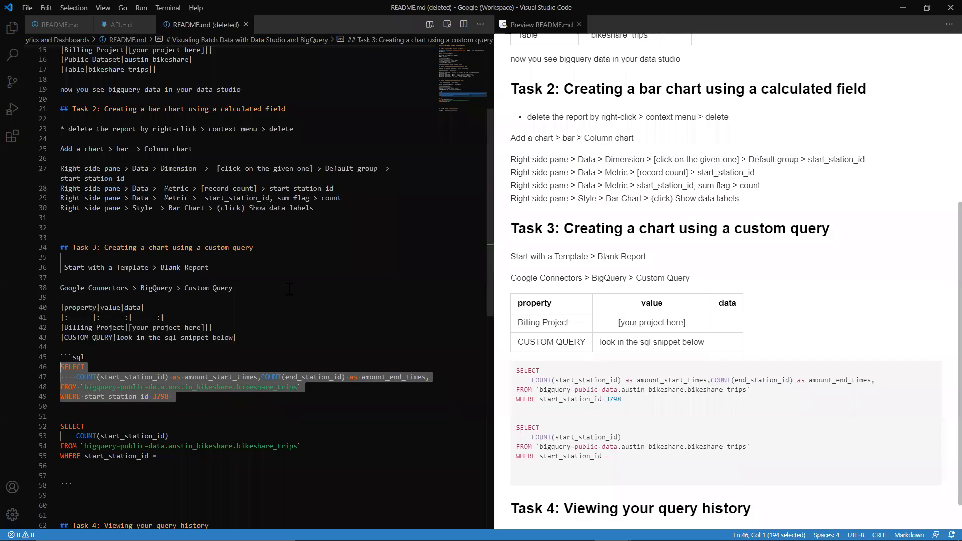